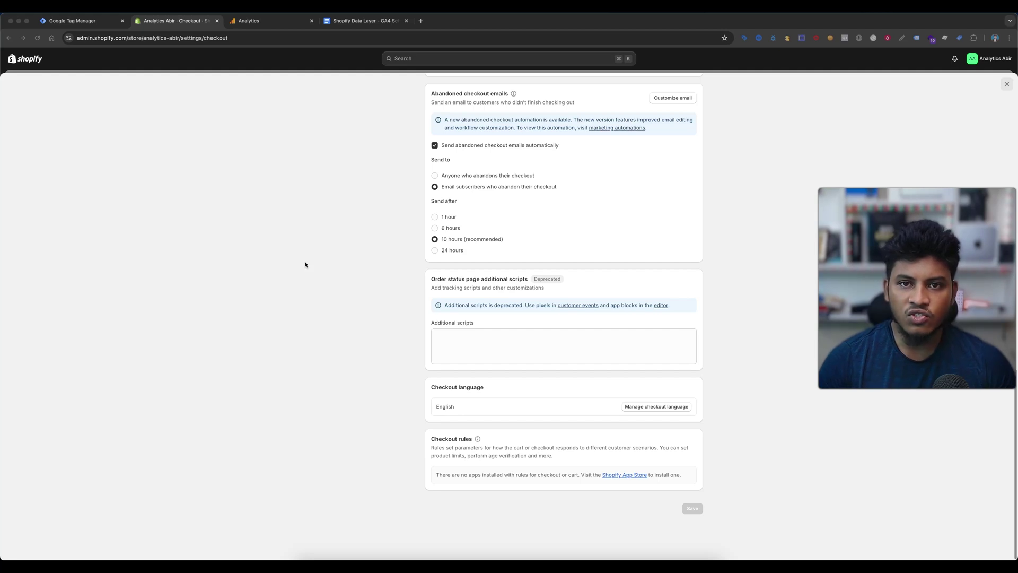
Step: Open the Spotlight theme's code editor and expand its Snippets folder
click(355, 23)
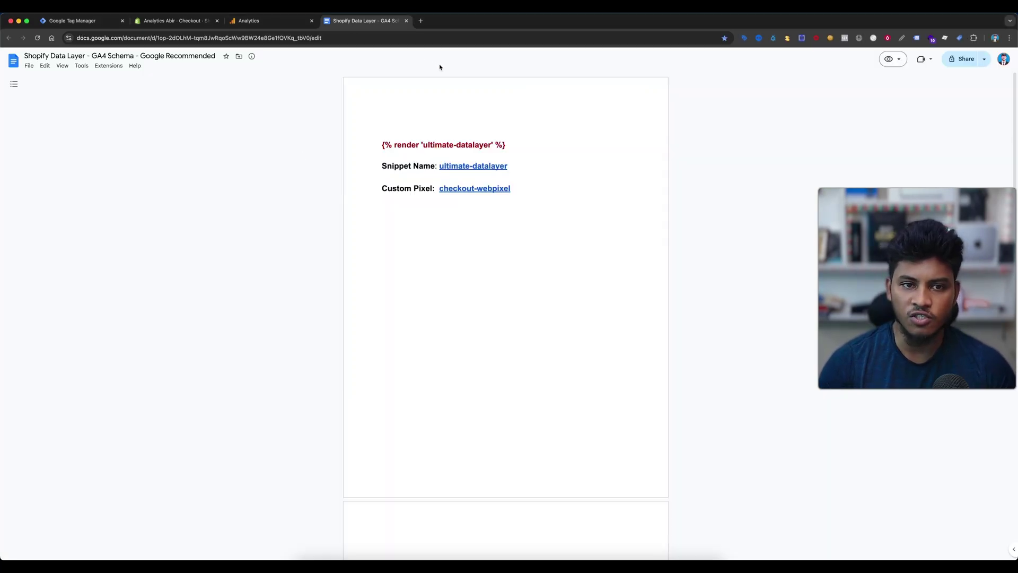
click(188, 24)
scroll(530, 265, up, 5)
click(34, 185)
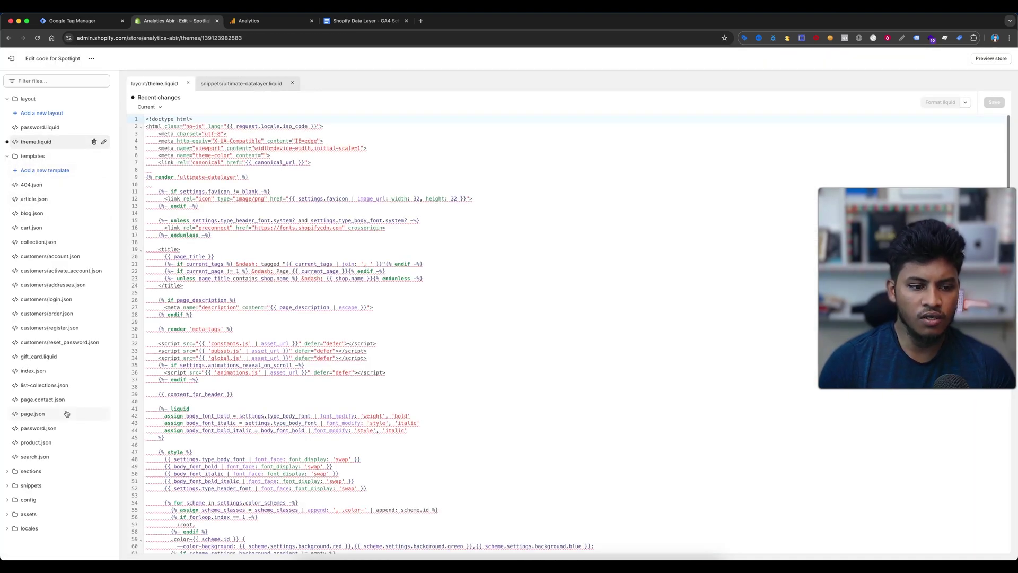
click(35, 486)
scroll(72, 417, down, 5)
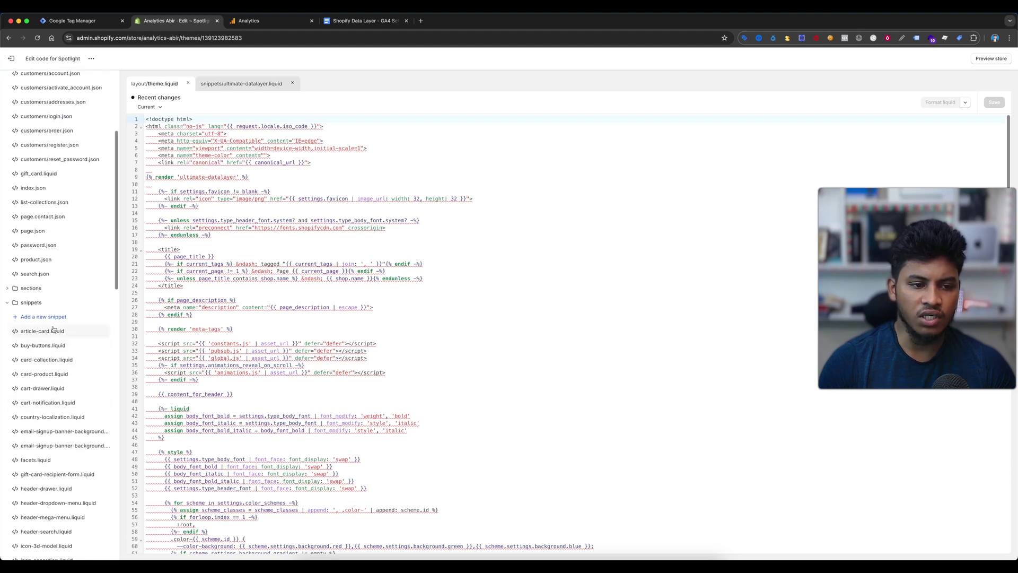
Step: Add a new snippet named 'ultimate-datalayer', copying the name from the schema document
click(53, 317)
click(482, 305)
key(super+4)
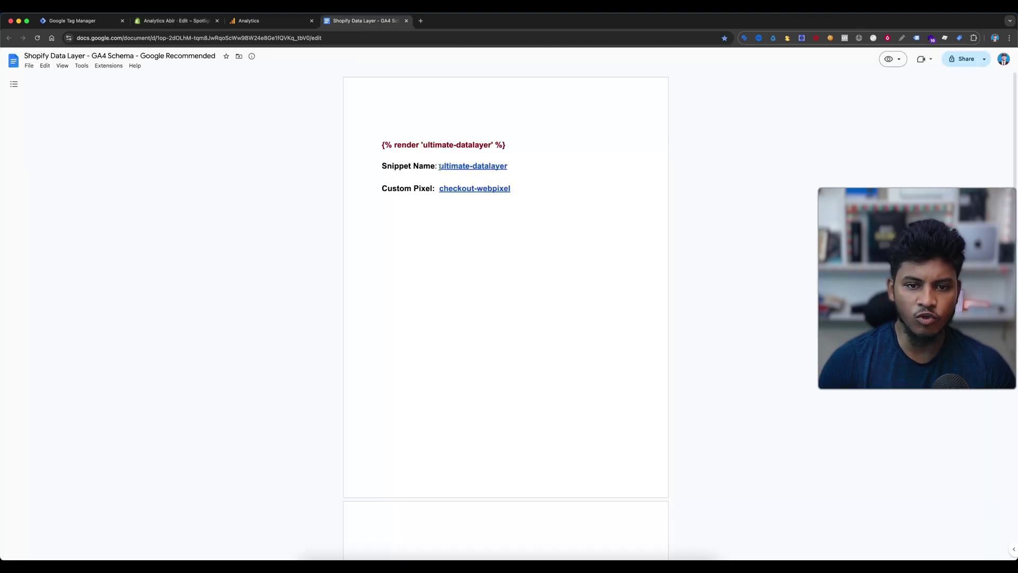
drag(439, 167, 513, 168)
key(super+c)
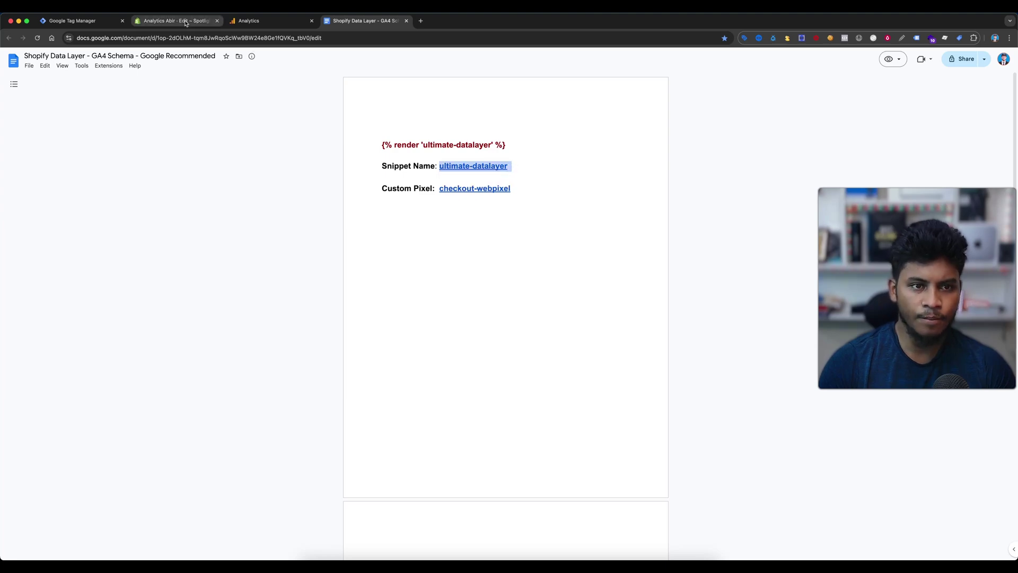
key(super+2)
key(super+v)
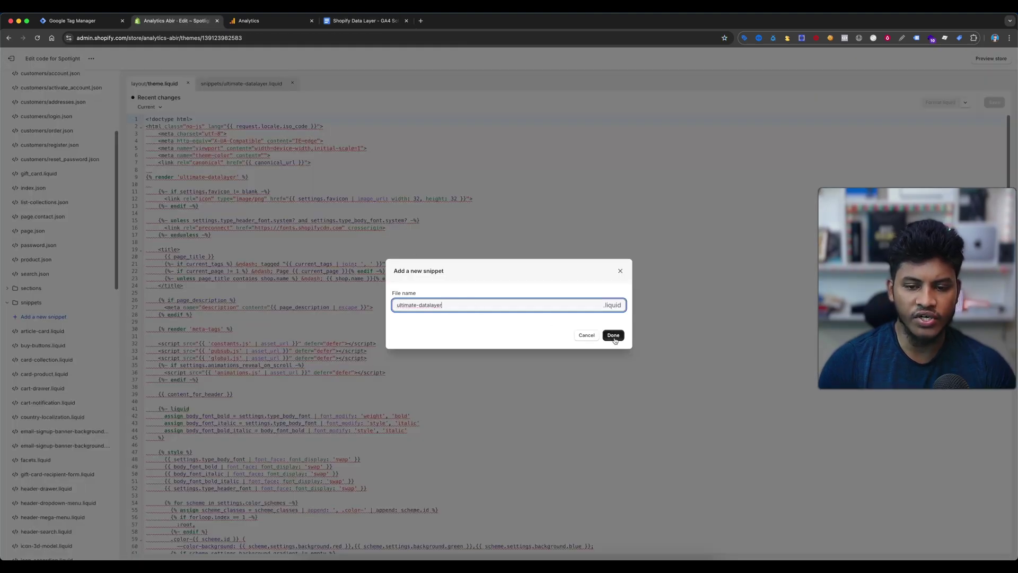
click(619, 271)
click(375, 22)
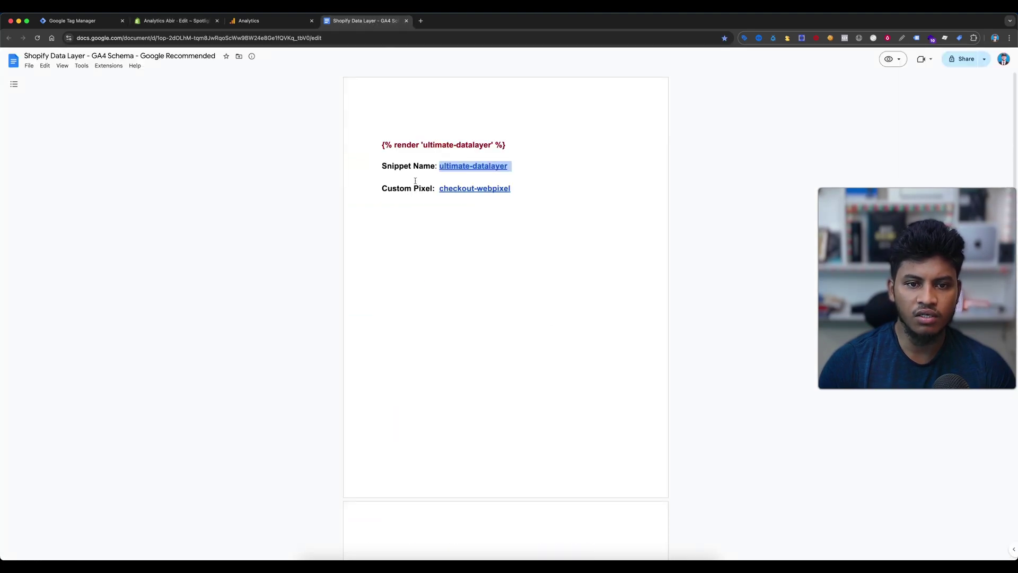
click(433, 172)
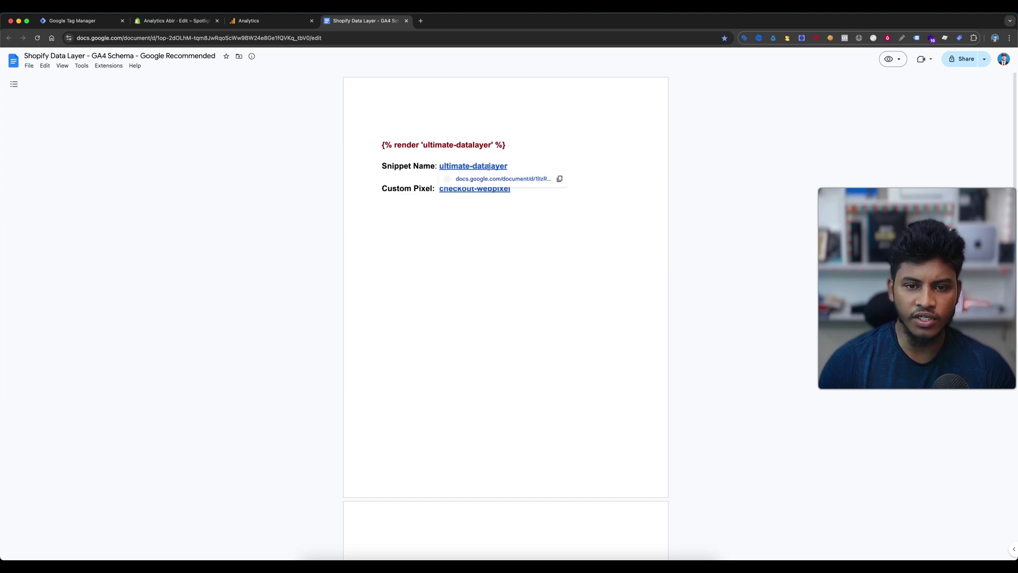
Step: Open the ultimate-datalayer.liquid code document in a new tab and copy all its code
click(495, 177)
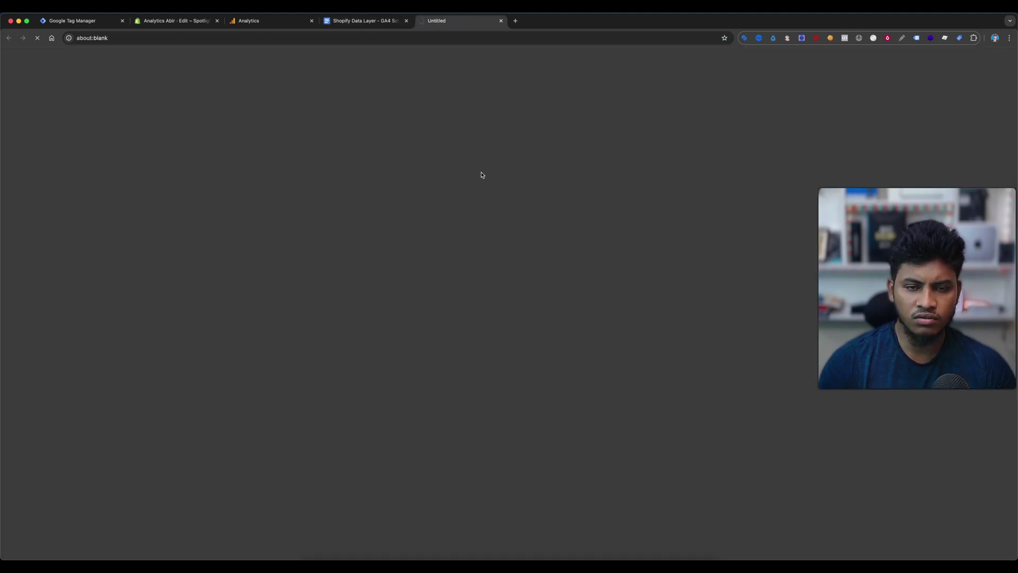
scroll(707, 272, down, 15)
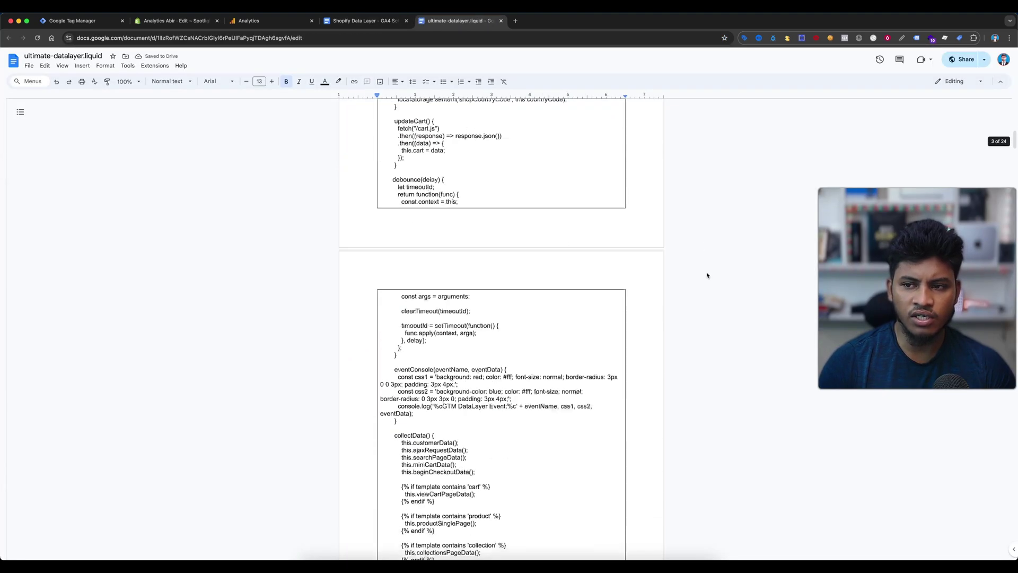
scroll(706, 276, down, 20)
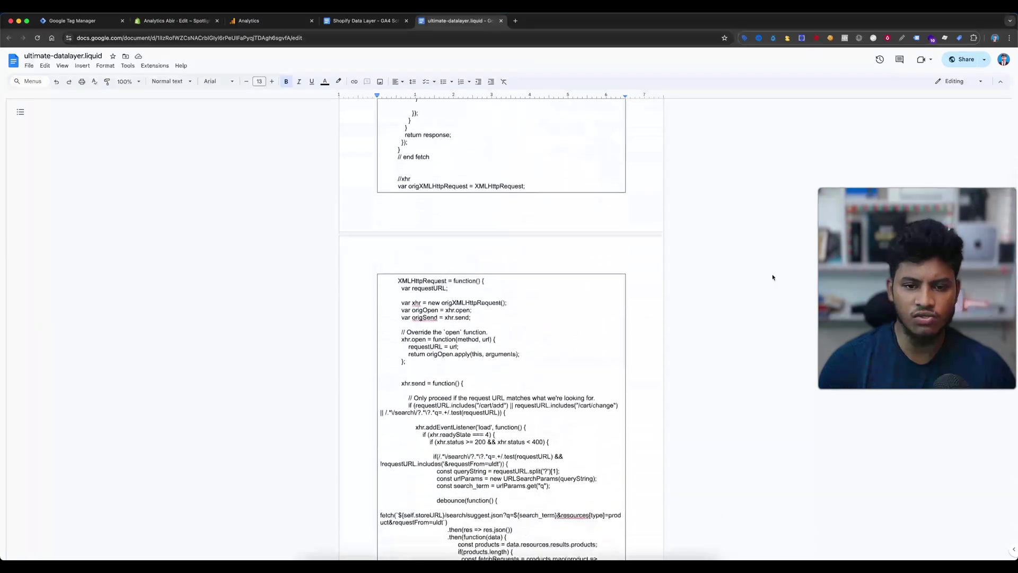
scroll(773, 277, up, 20)
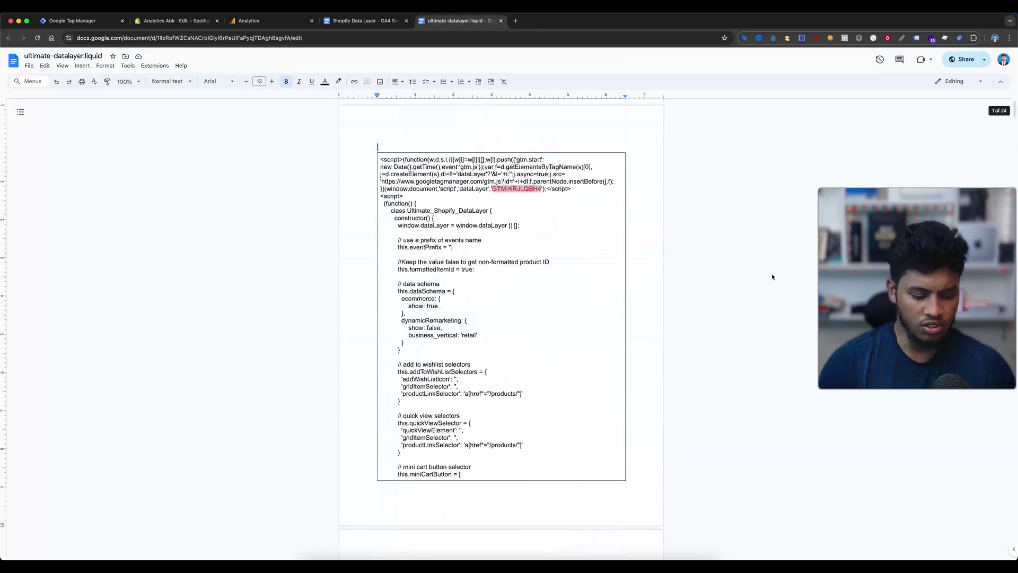
key(super+a)
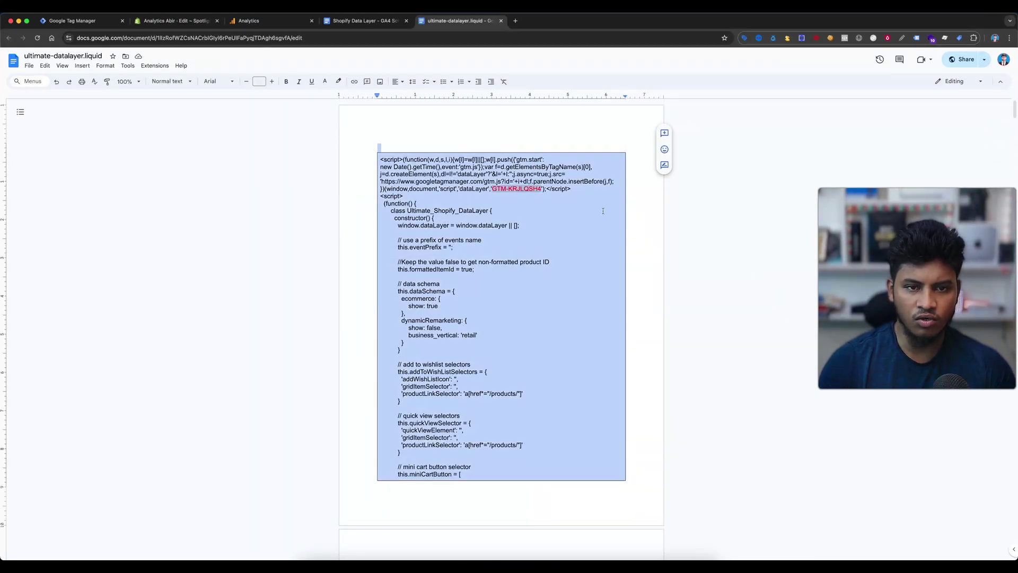
click(375, 23)
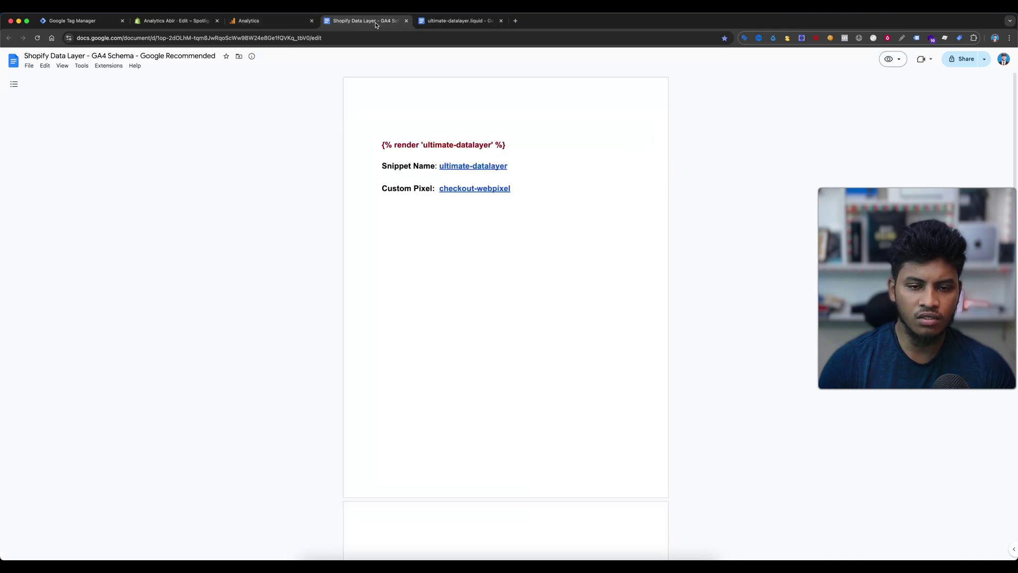
Step: Replace all of the theme file's code with the pasted ultimate data layer script
click(175, 21)
key(super+a)
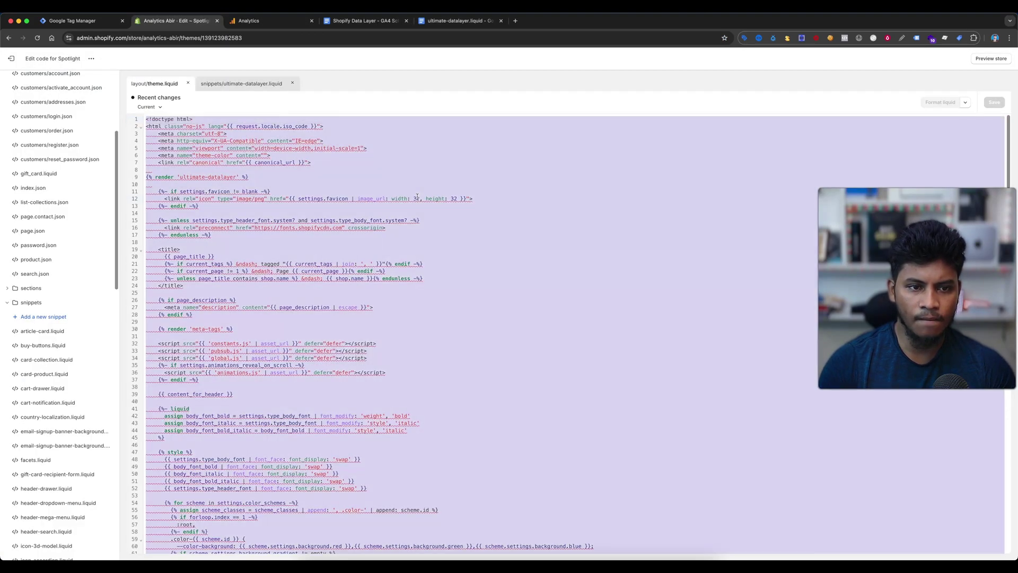
key(super+v)
scroll(371, 191, up, 20)
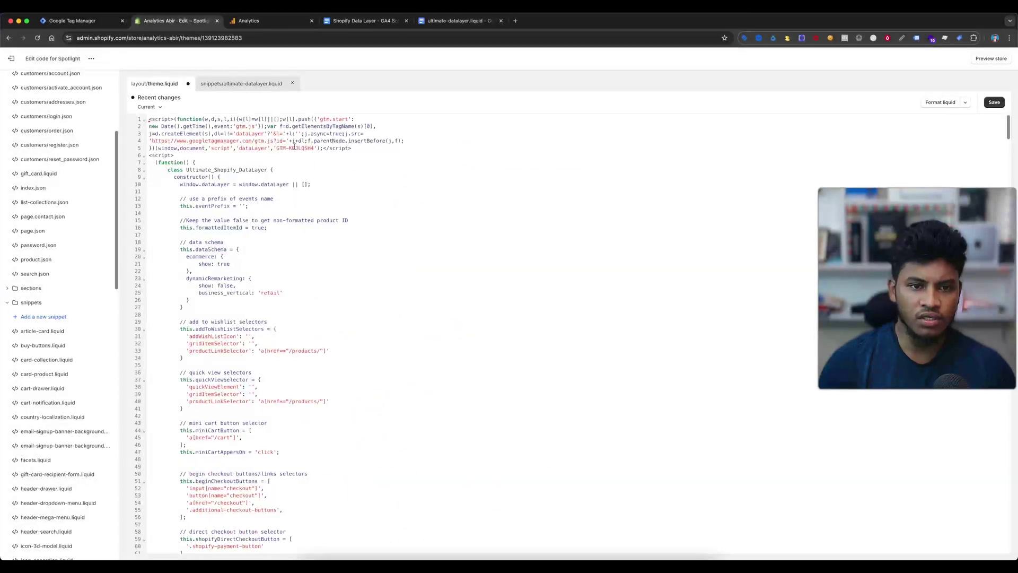
Step: Swap the script's GTM container ID for the store's own ID copied from Tag Manager
double_click(294, 148)
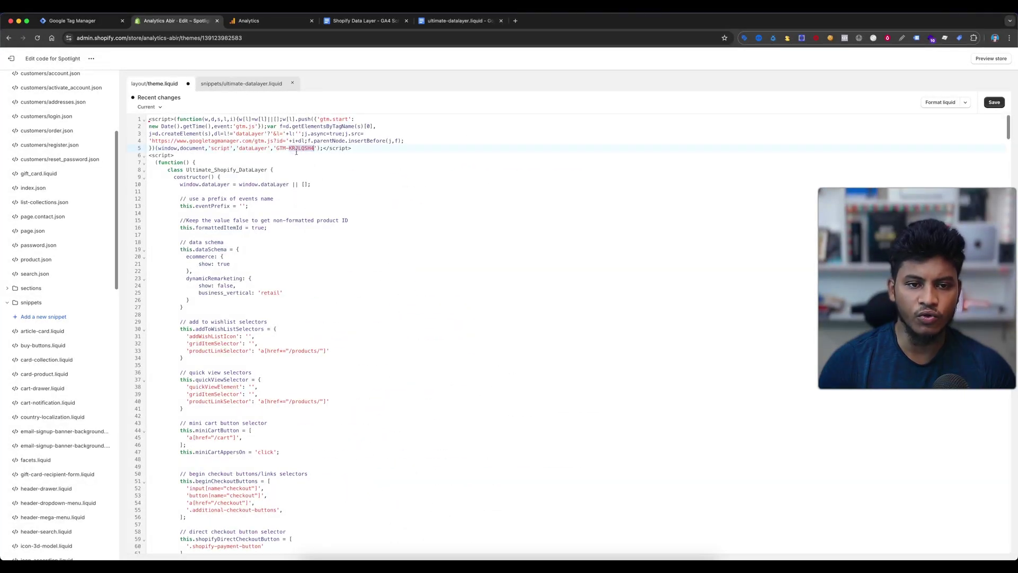
click(72, 21)
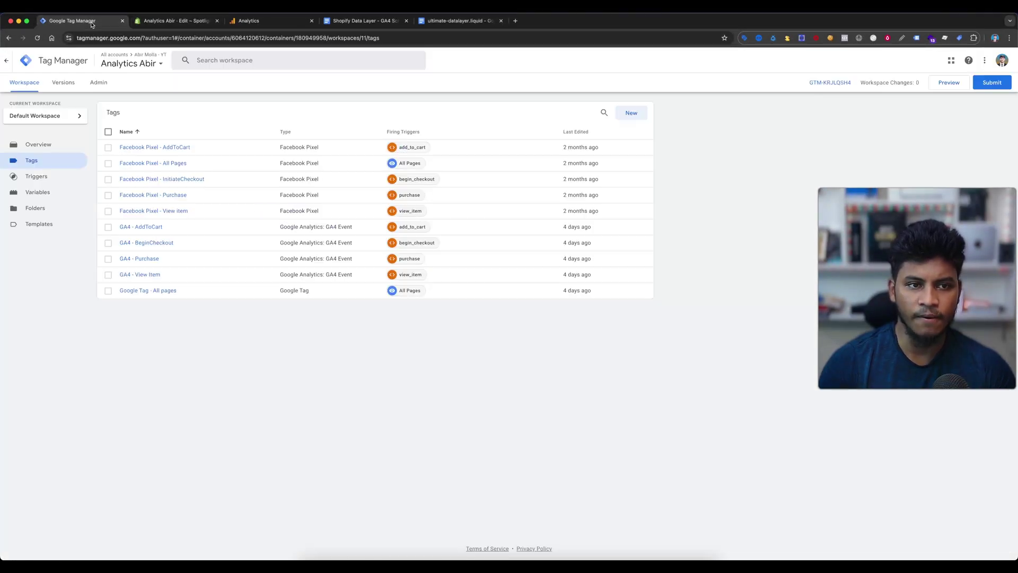
click(823, 85)
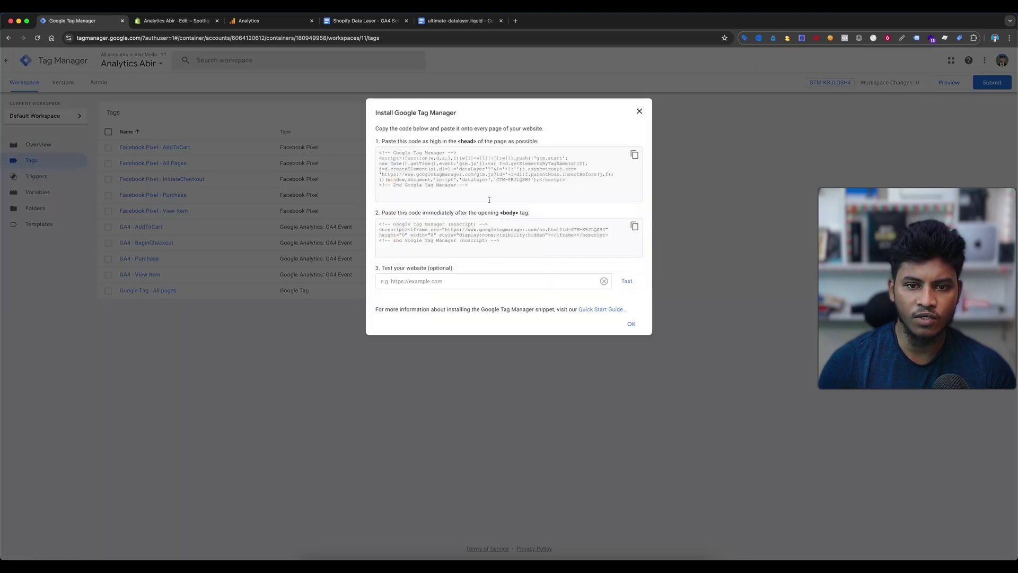
double_click(516, 180)
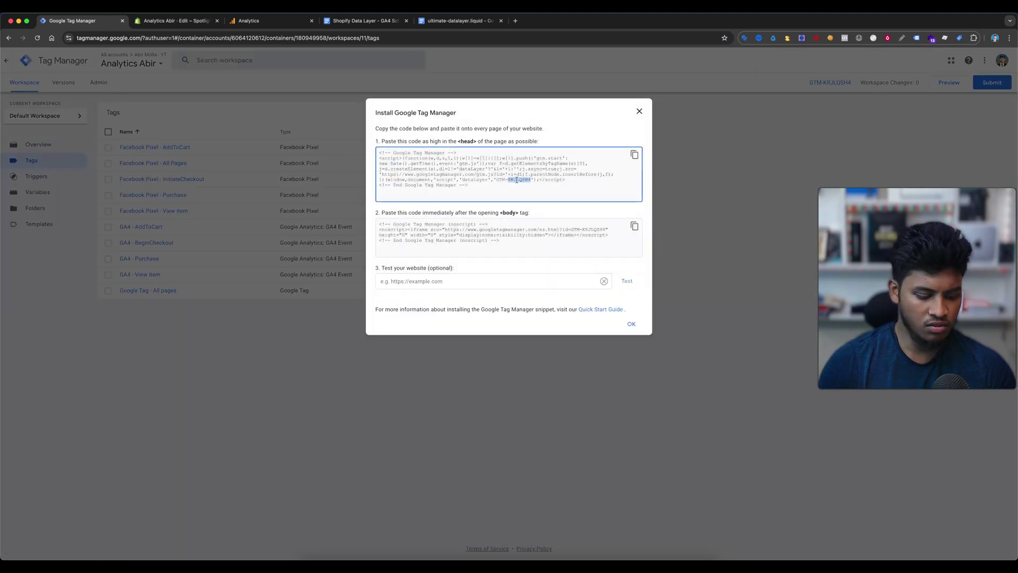
click(365, 20)
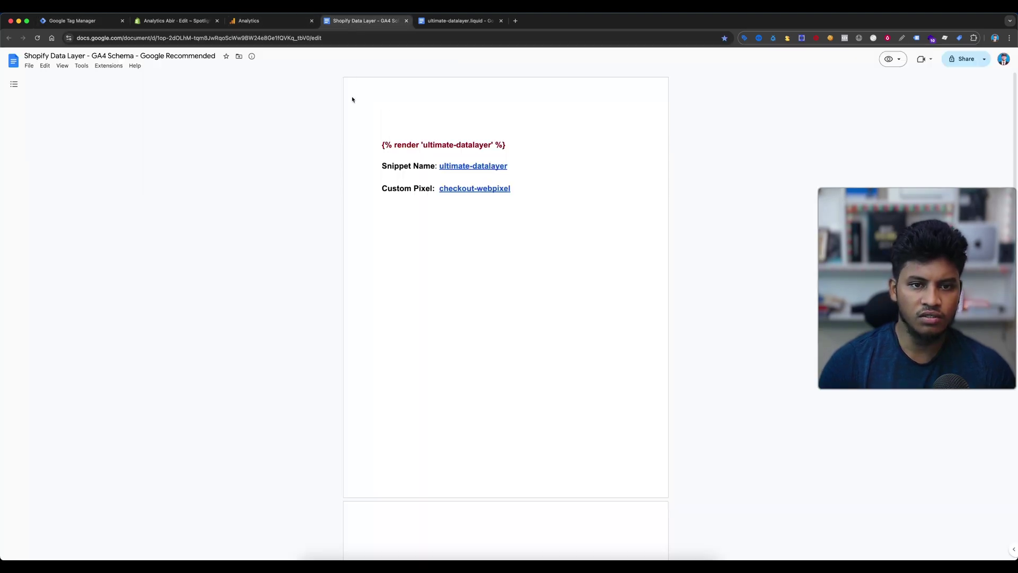
click(177, 19)
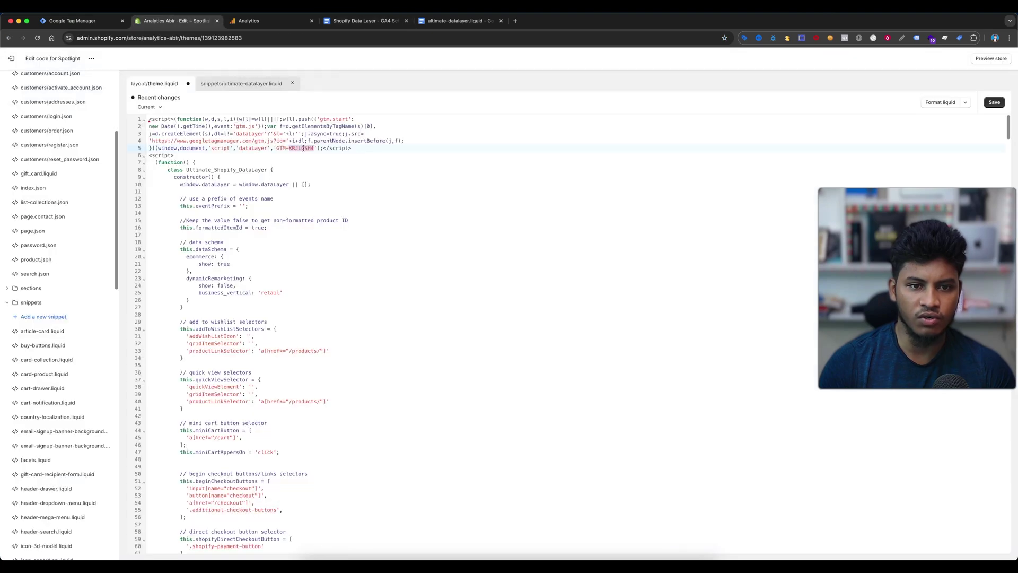
key(super+v)
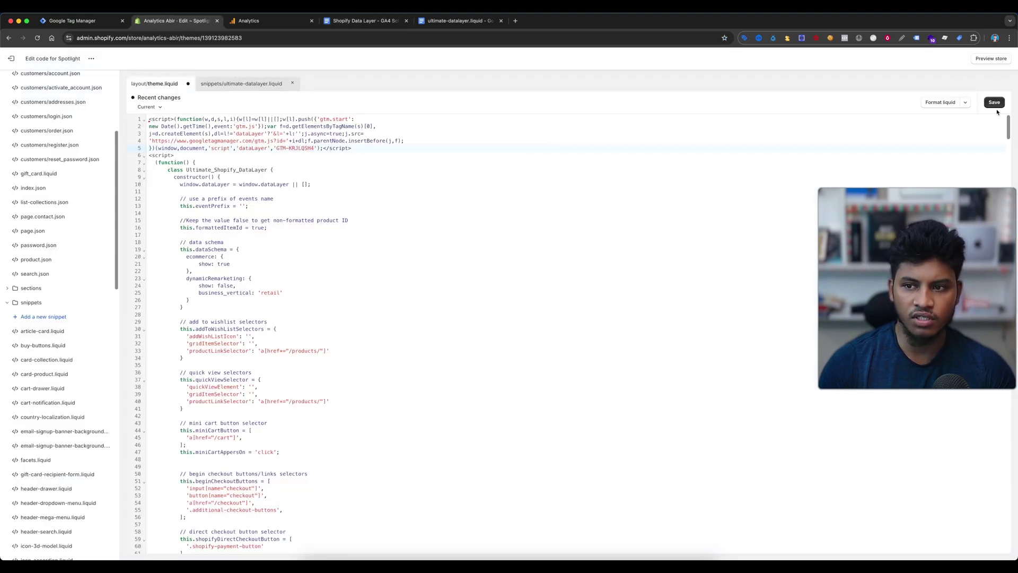
scroll(59, 212, up, 5)
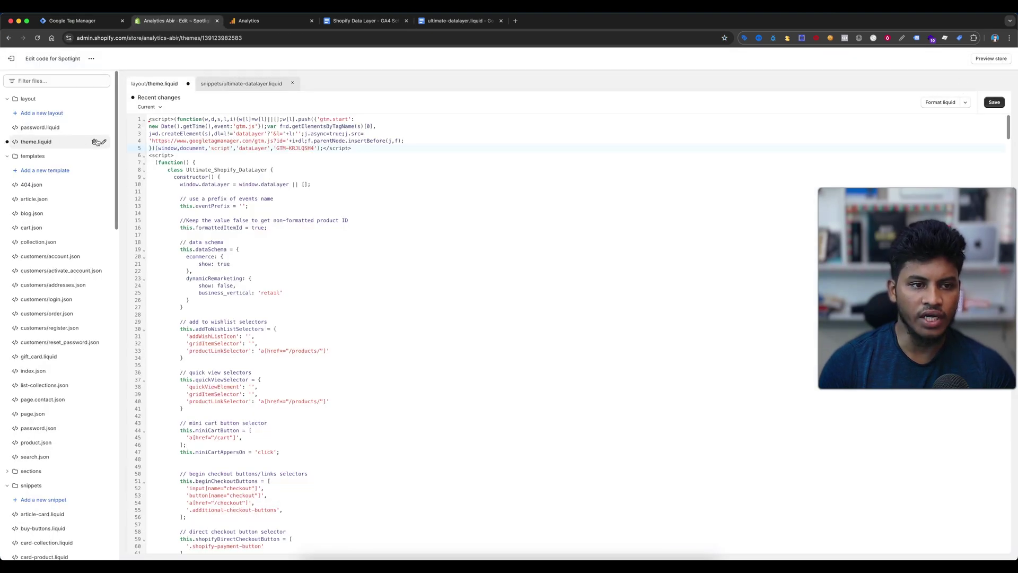
Step: Check that layout/theme.liquid contains {% render 'ultimate-datalayer' %}, matching the doc
click(31, 143)
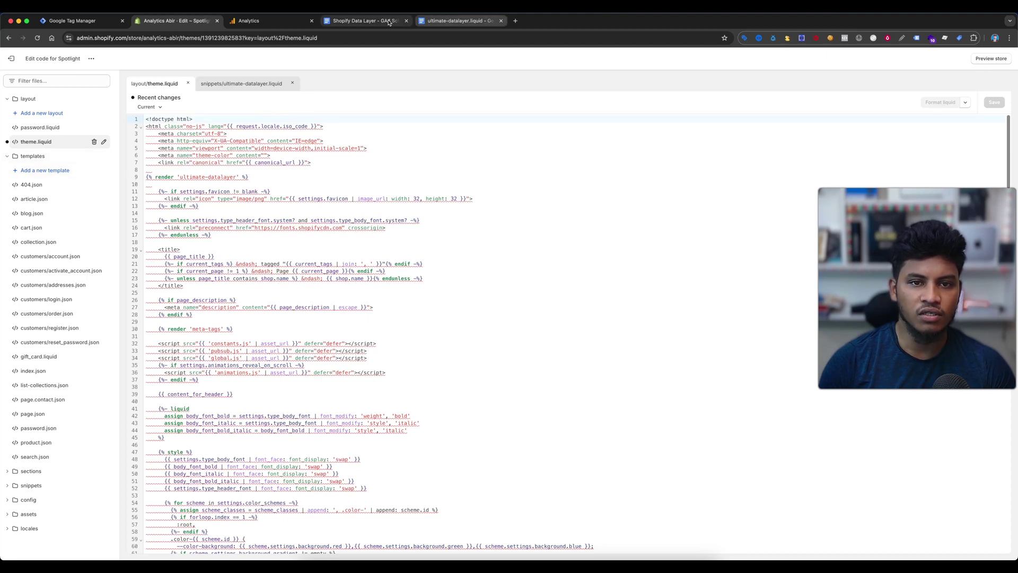
click(366, 21)
drag(382, 144, 520, 144)
click(175, 21)
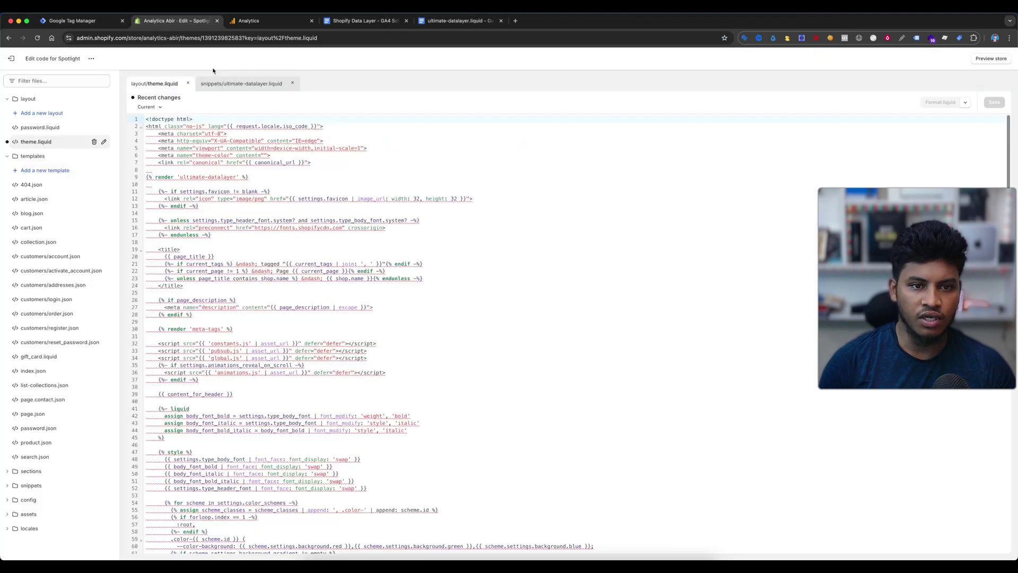
drag(249, 178, 147, 178)
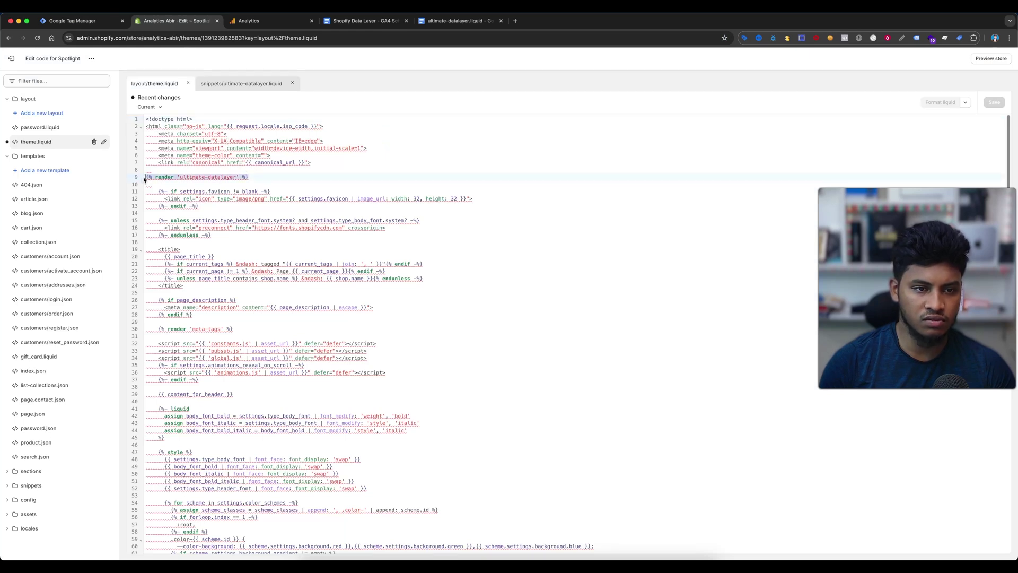
Step: Under Settings > Customer events, add a custom pixel named pixel1
click(12, 61)
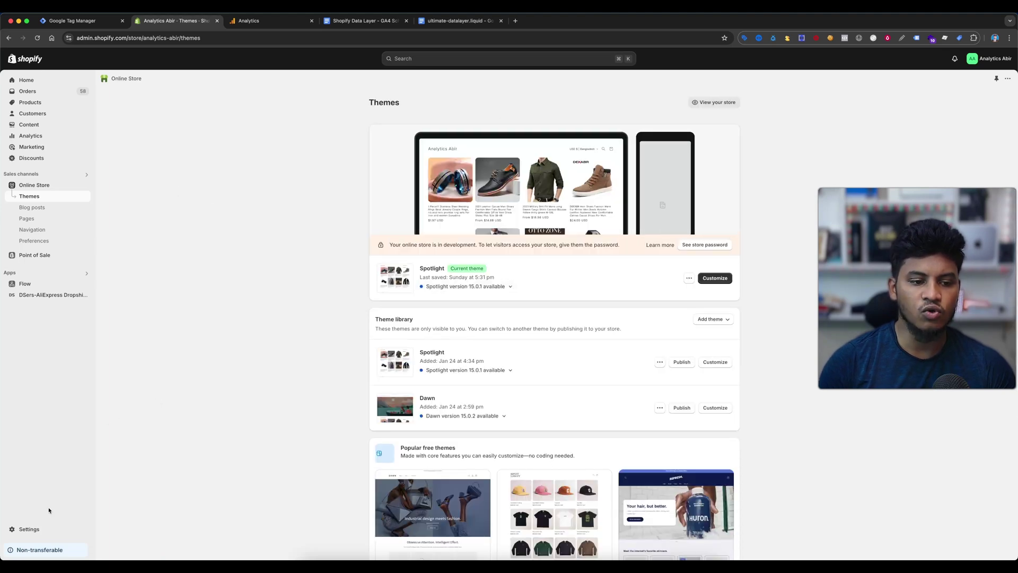
click(29, 529)
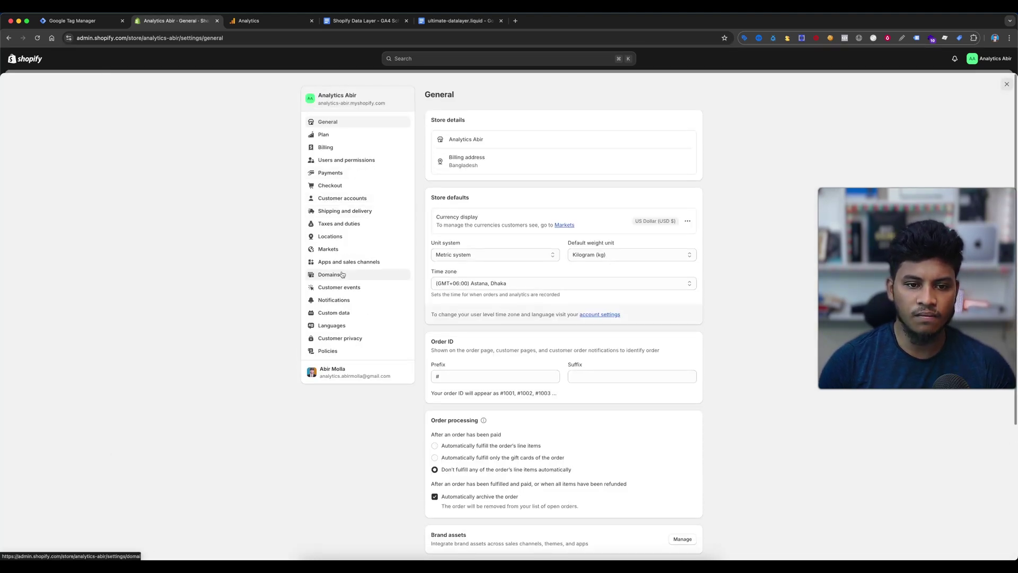
click(355, 288)
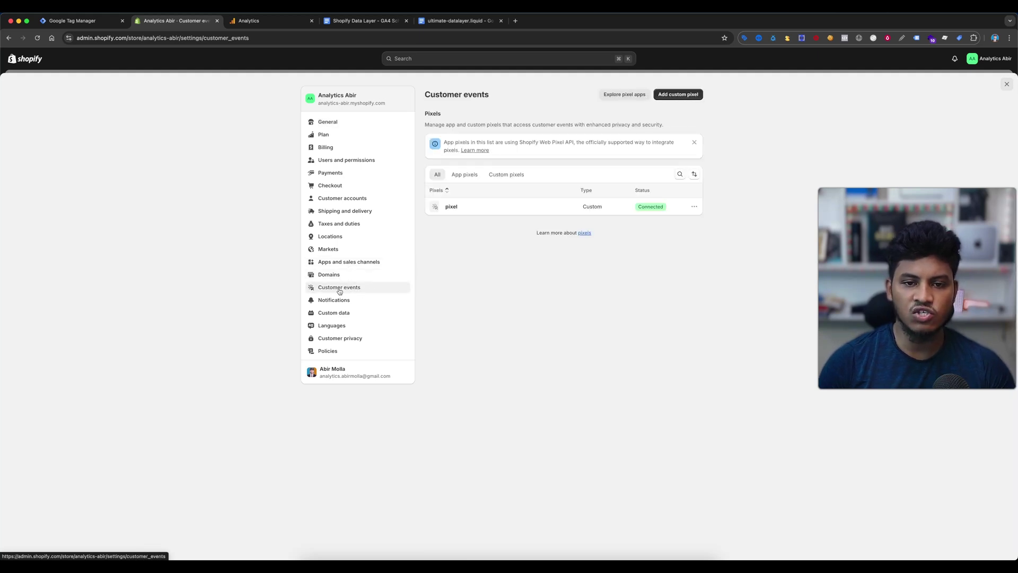
click(689, 99)
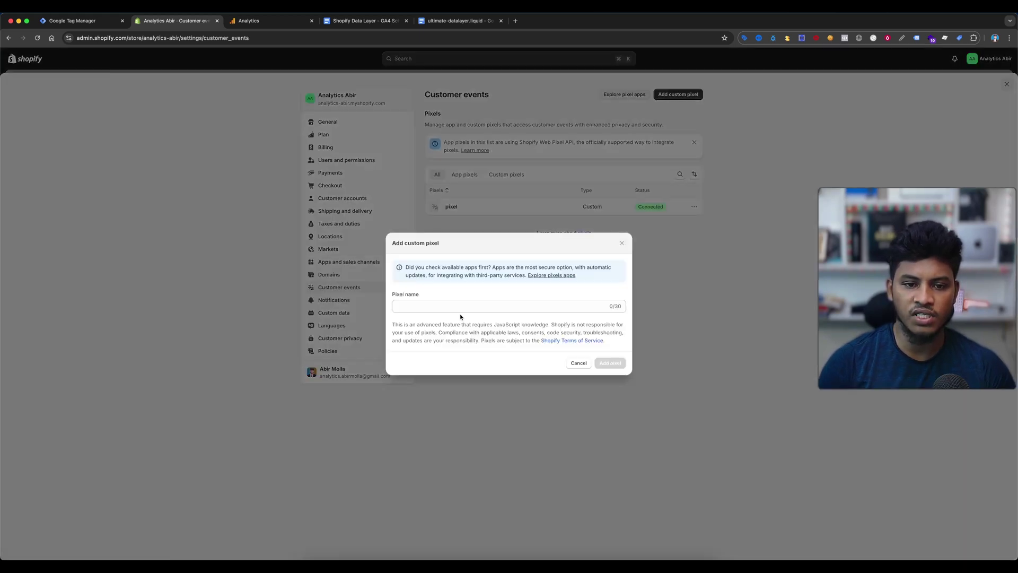
click(438, 309)
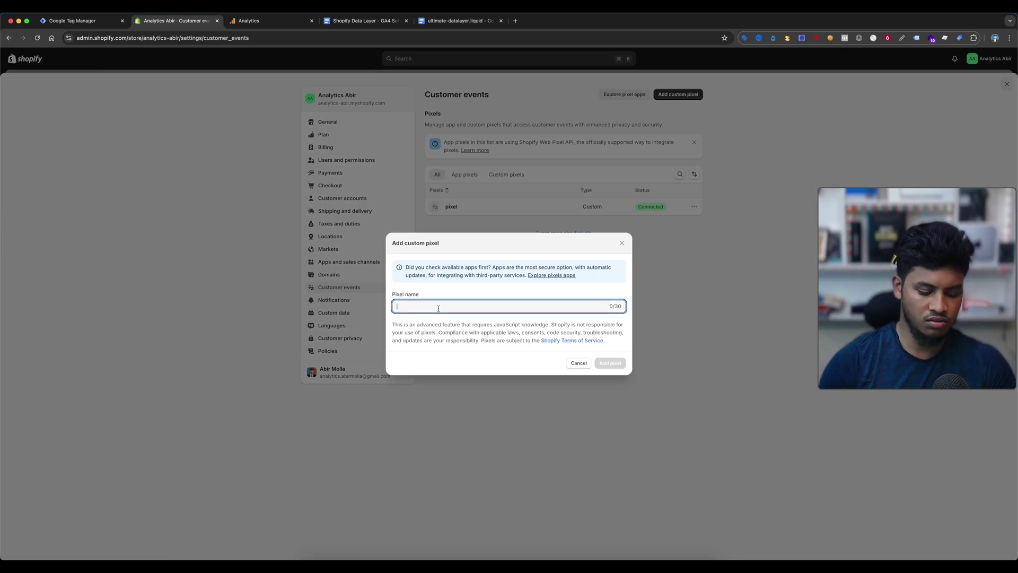
text(pixel1)
click(609, 363)
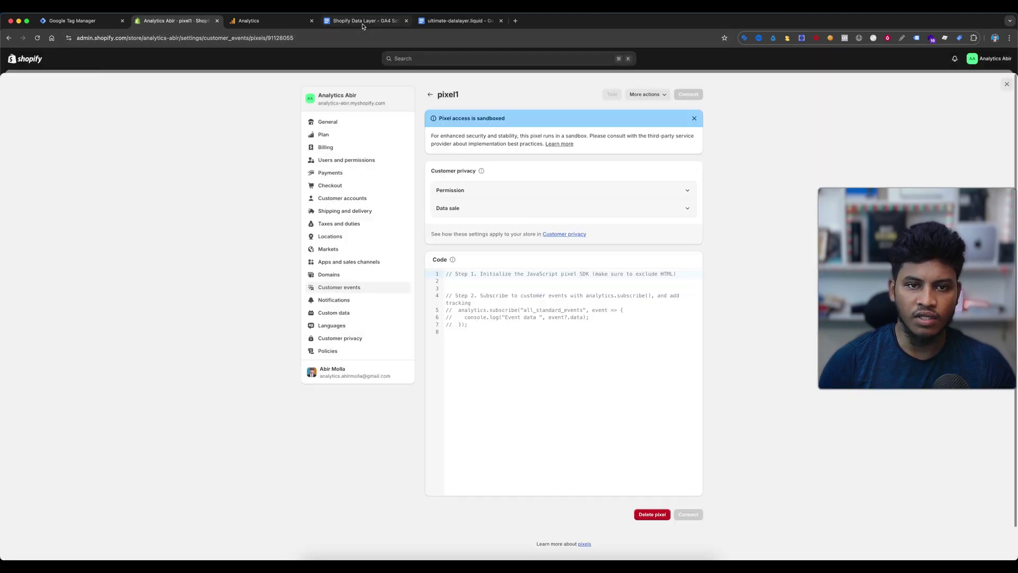
Step: Open the checkout-webpixel code document and select all its code
click(363, 21)
click(428, 238)
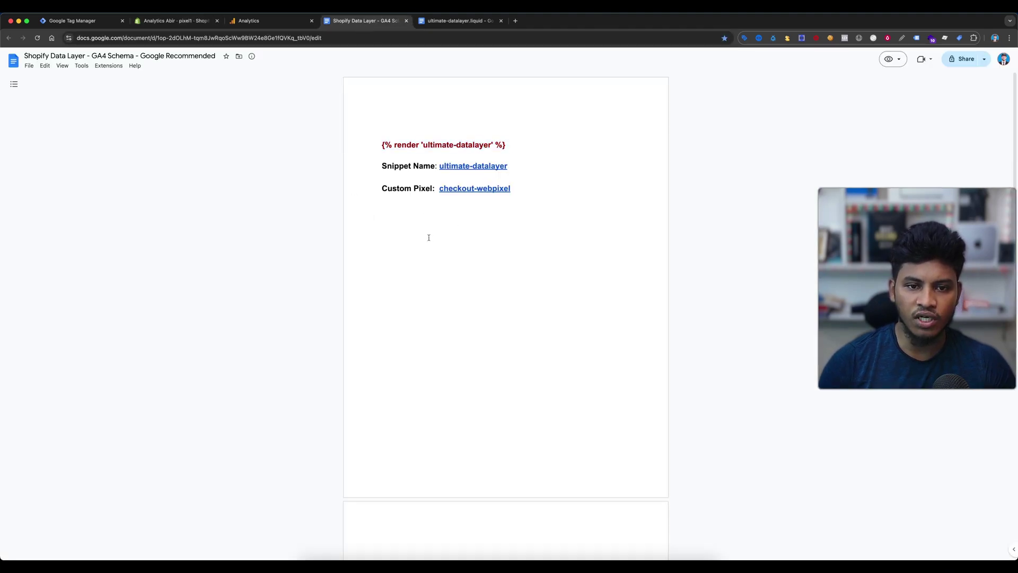
click(501, 21)
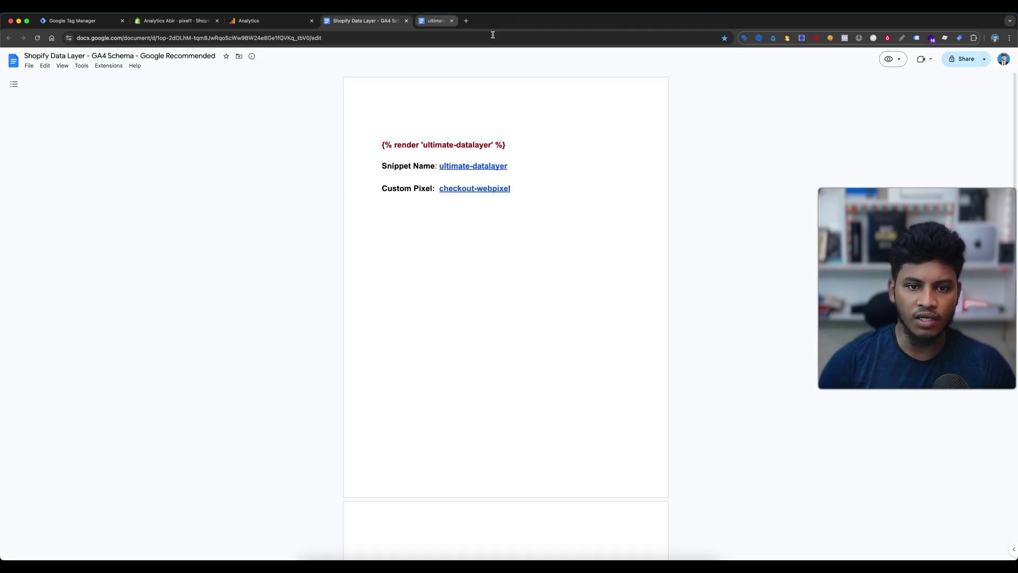
mouse_move(481, 189)
click(508, 203)
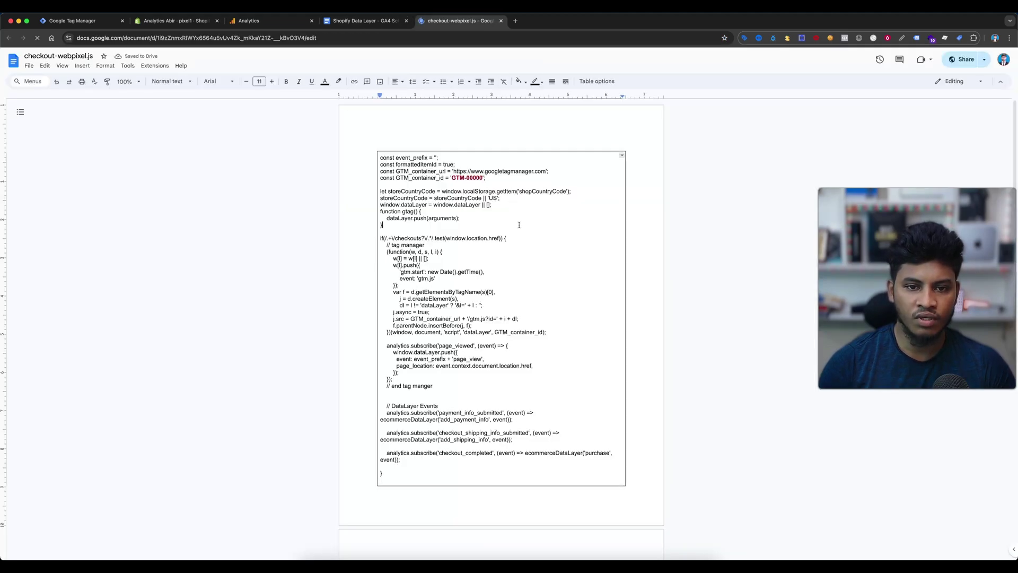
scroll(717, 242, down, 10)
scroll(718, 244, up, 4)
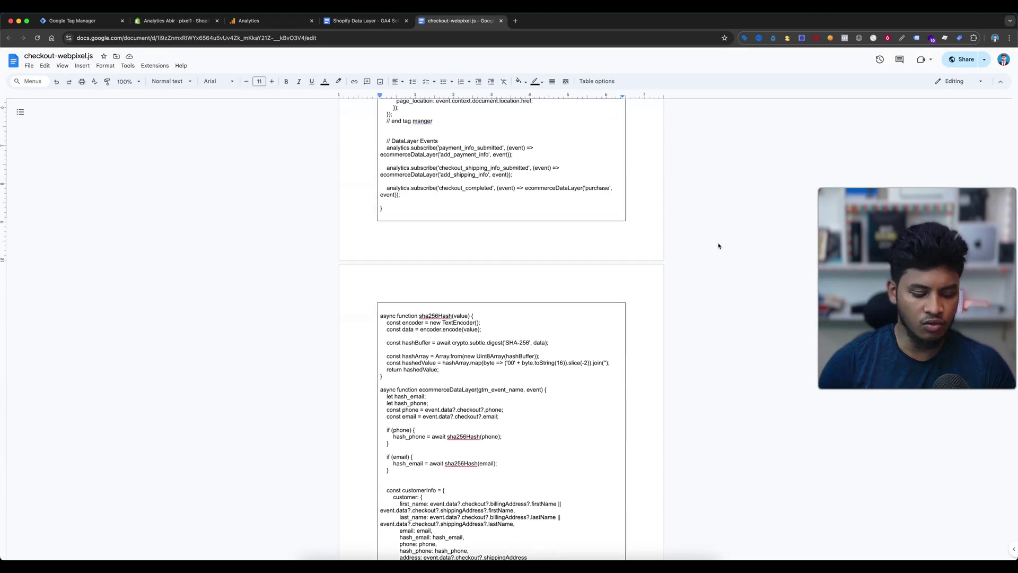
key(super+a)
Step: Replace pixel1's starter code with the checkout-webpixel script
key(super+2)
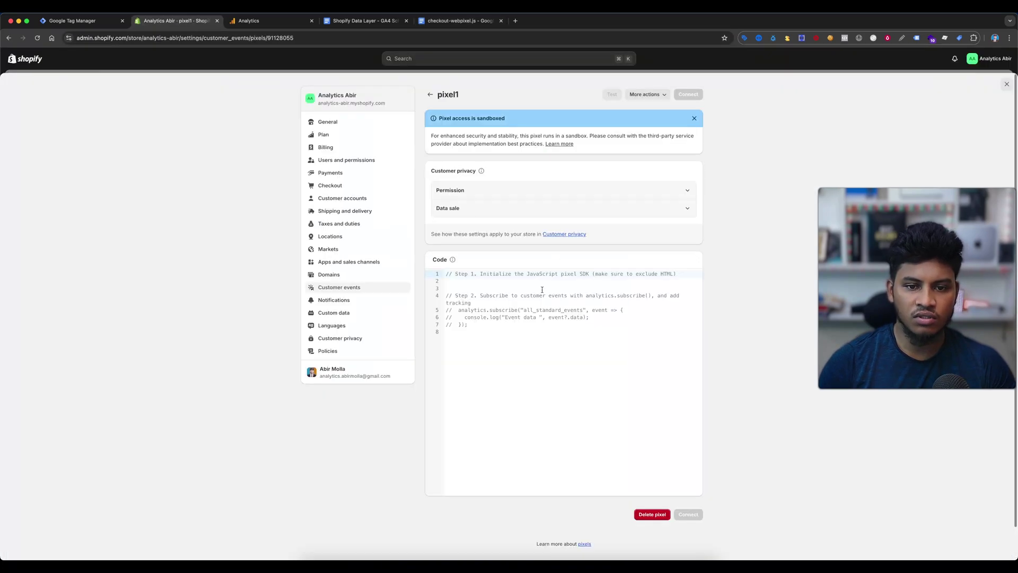
key(super+a)
key(super+v)
scroll(572, 323, up, 15)
Step: Replace the placeholder 00000 with the store's GTM container ID
double_click(548, 295)
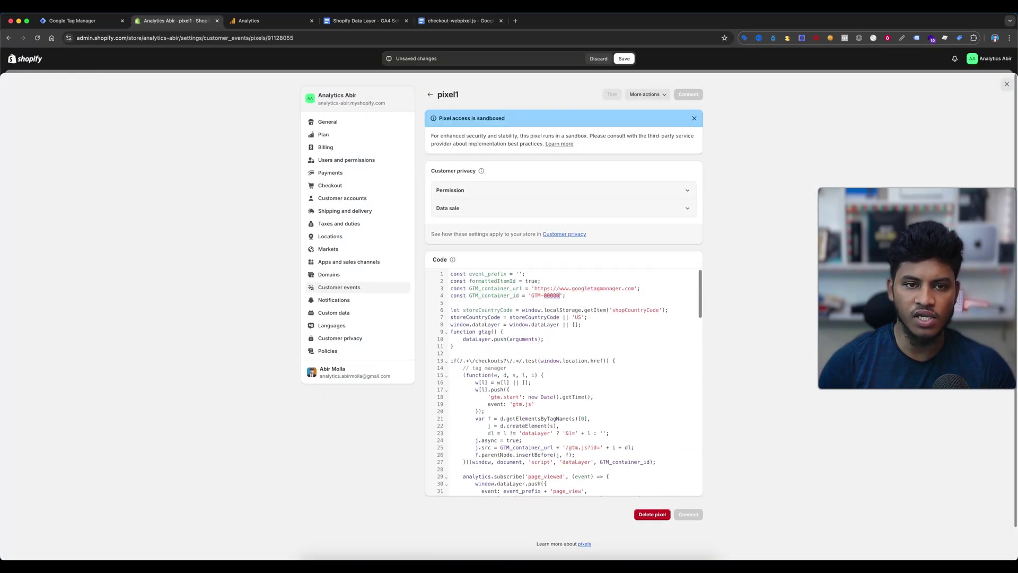
key(super+1)
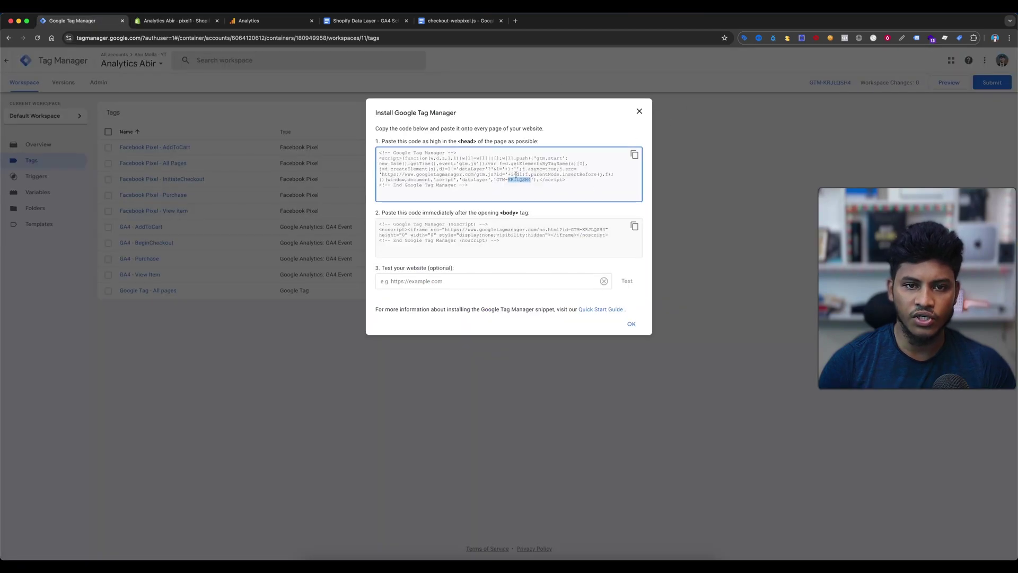
click(175, 20)
text(KRJLQSH4)
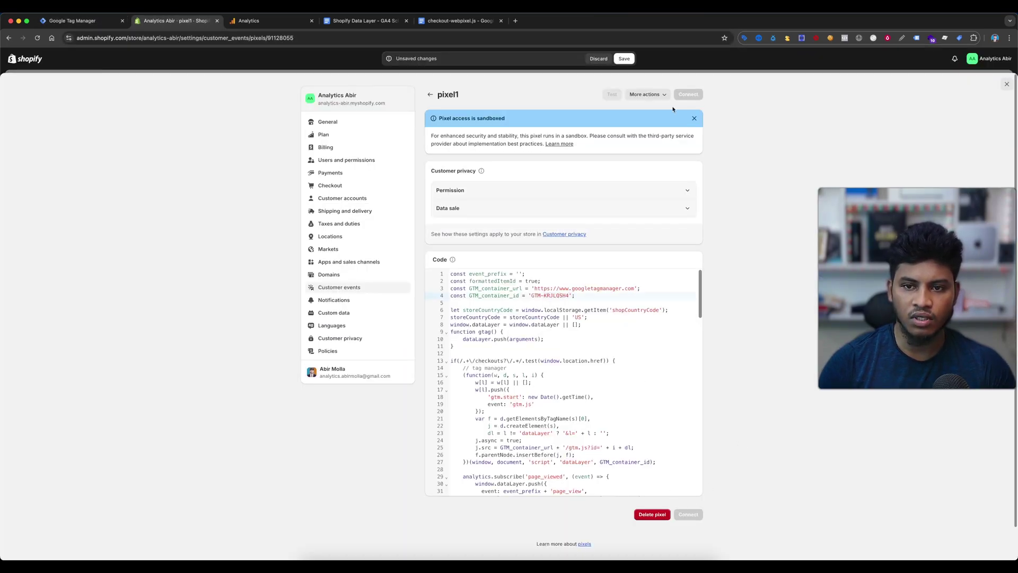
Step: Save and connect pixel1, then close Settings back to the Online Store themes page
click(624, 58)
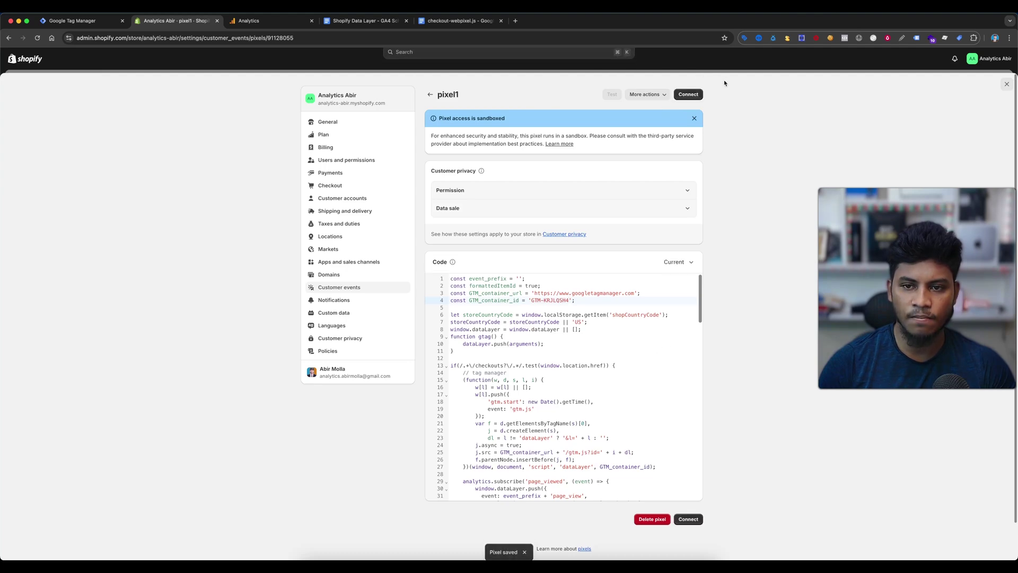
click(688, 519)
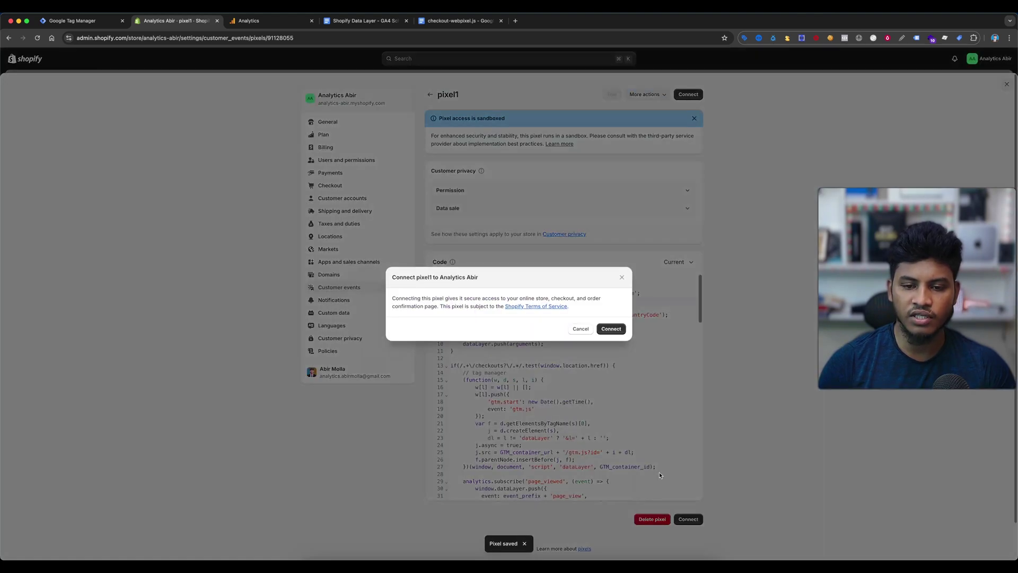
click(613, 330)
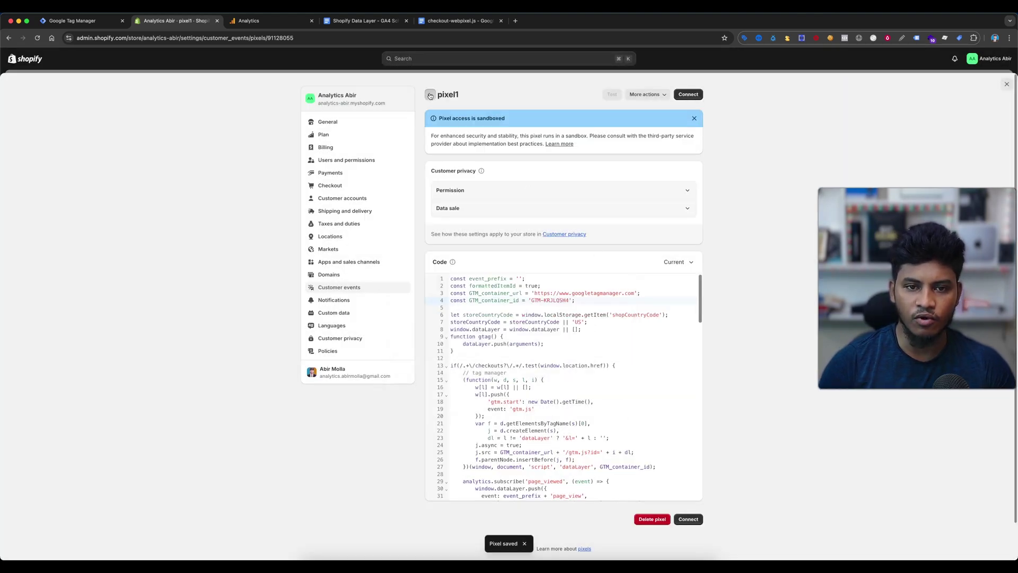
click(430, 95)
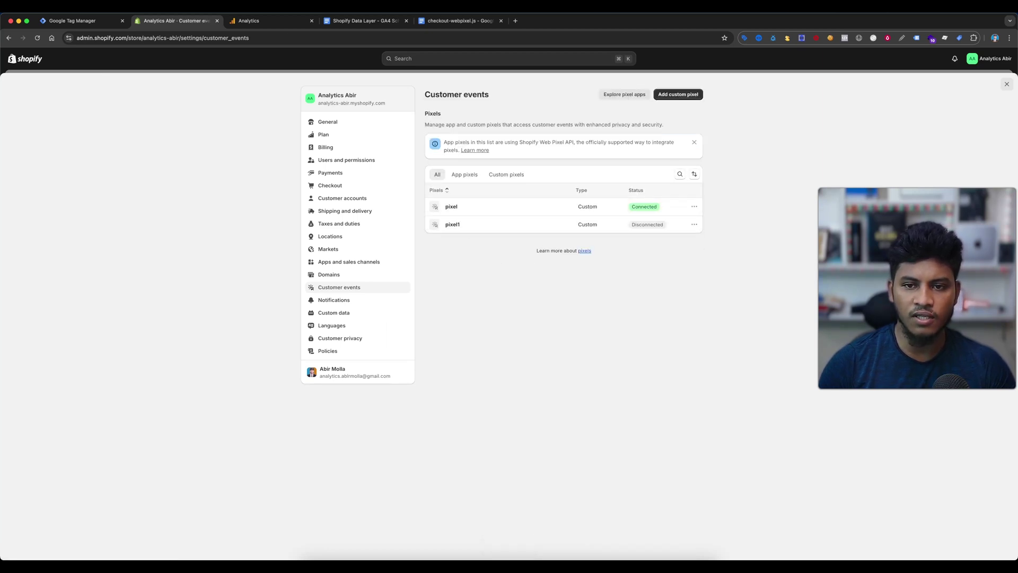
click(1006, 83)
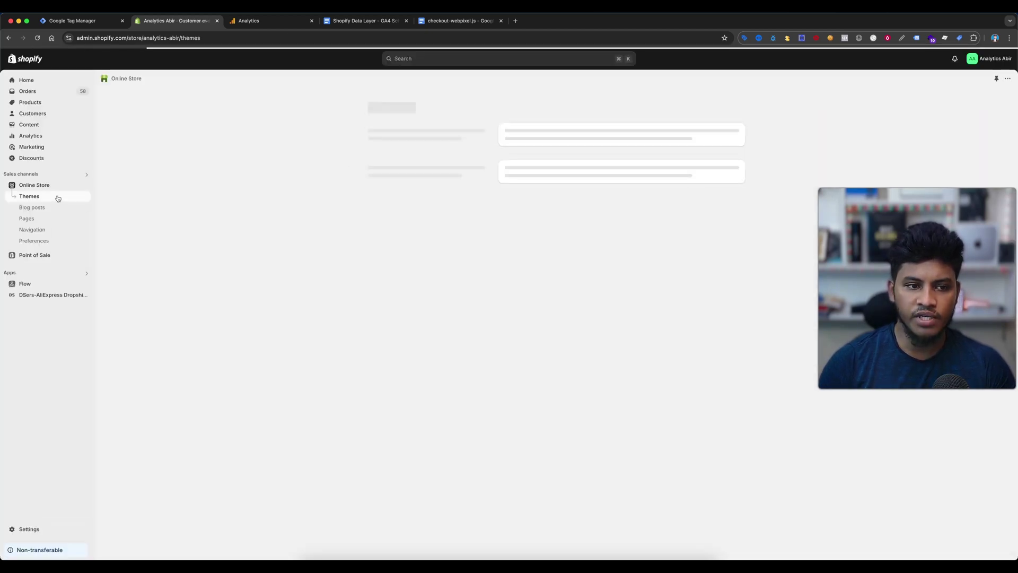
Step: Open the stainless steel ring product page on the storefront with the DevTools console showing
click(84, 185)
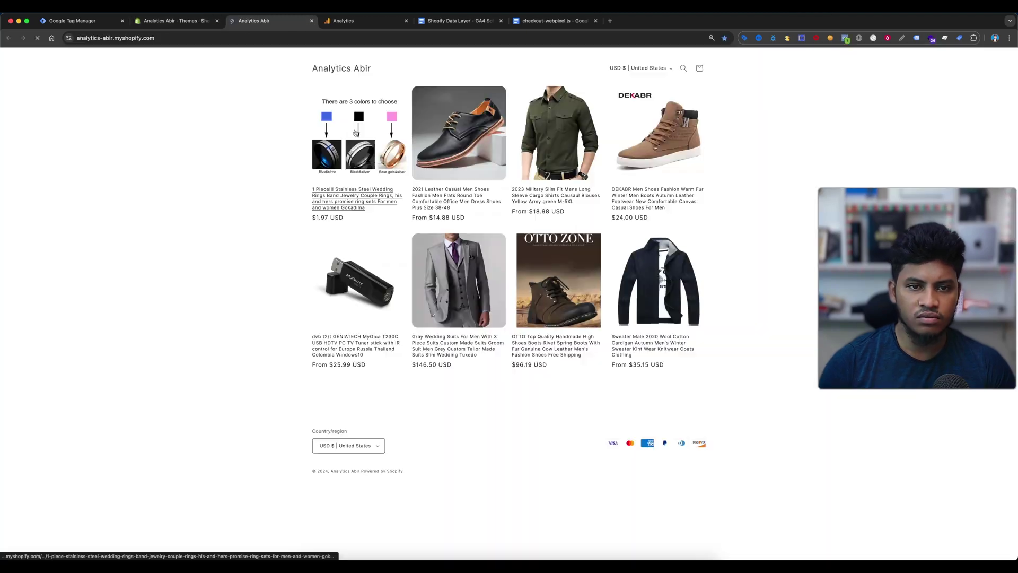
click(398, 135)
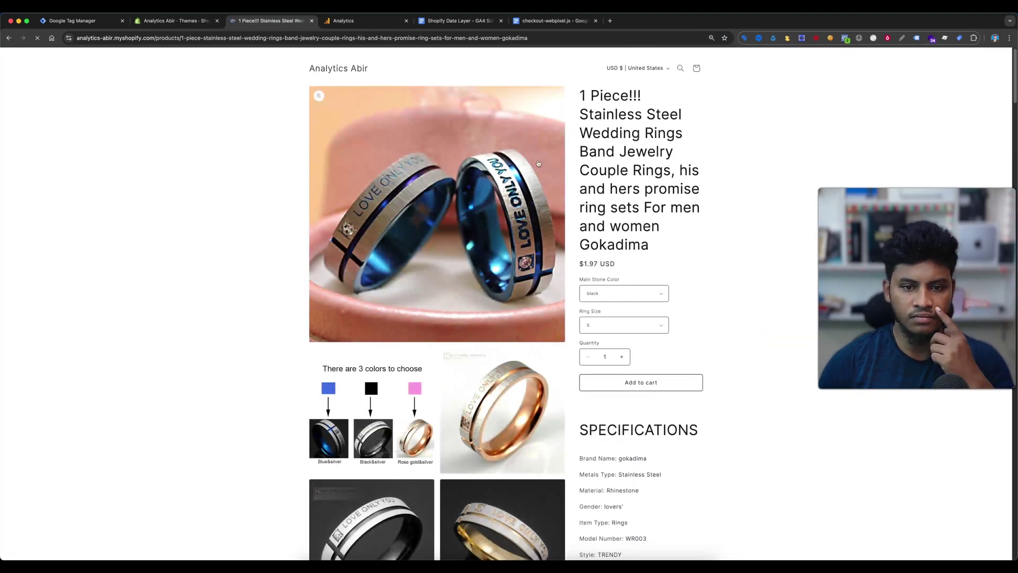
right_click(161, 210)
click(175, 359)
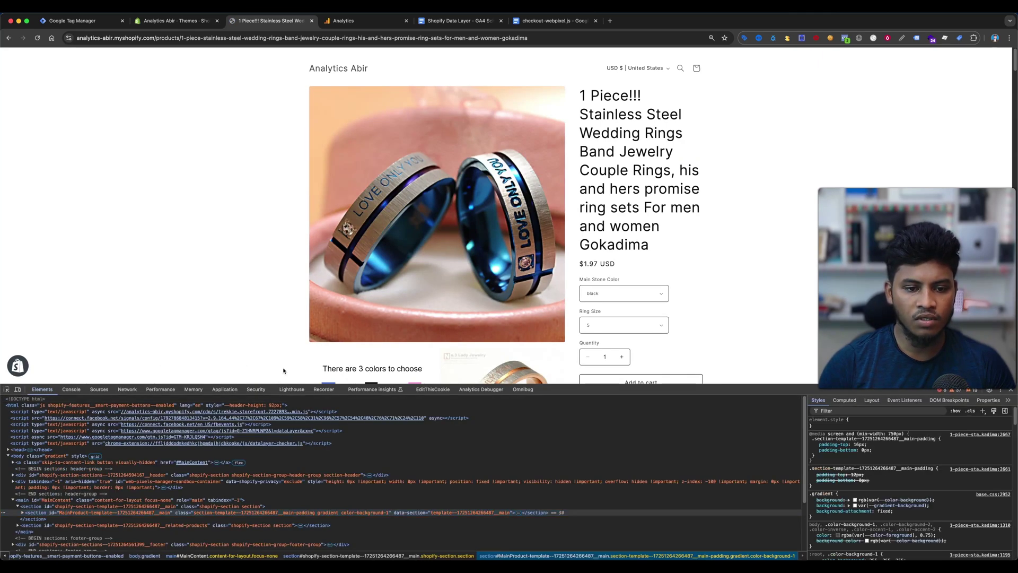
click(71, 389)
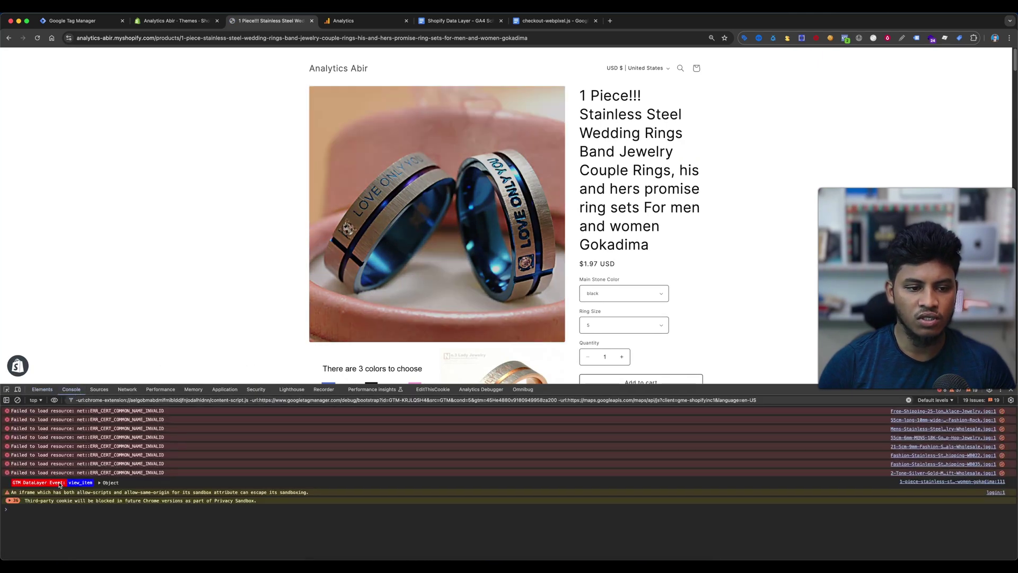
Step: Inspect view_item's item sku and variant_id, add the ring to cart, and turn on GA Debug
click(100, 483)
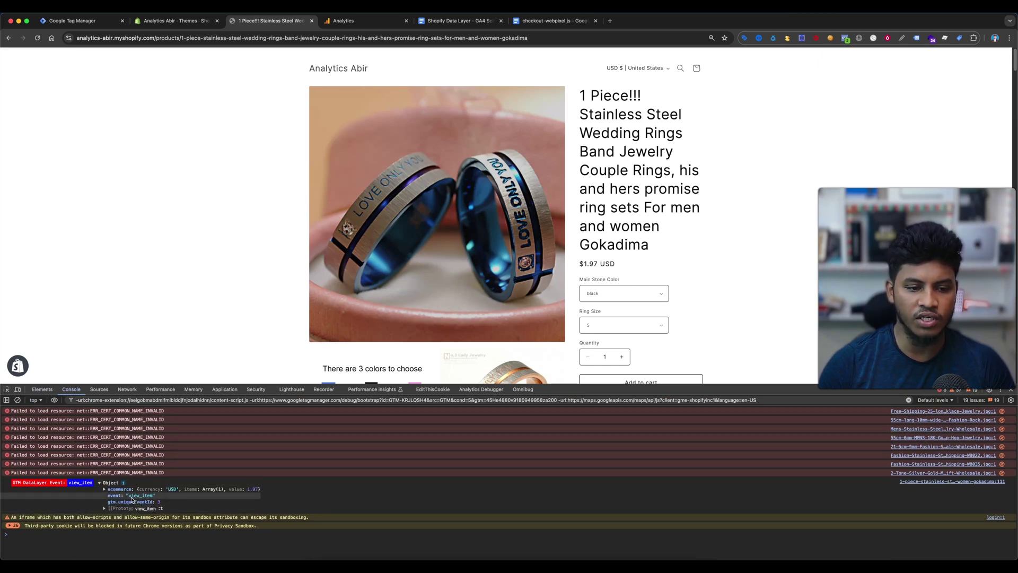
click(105, 490)
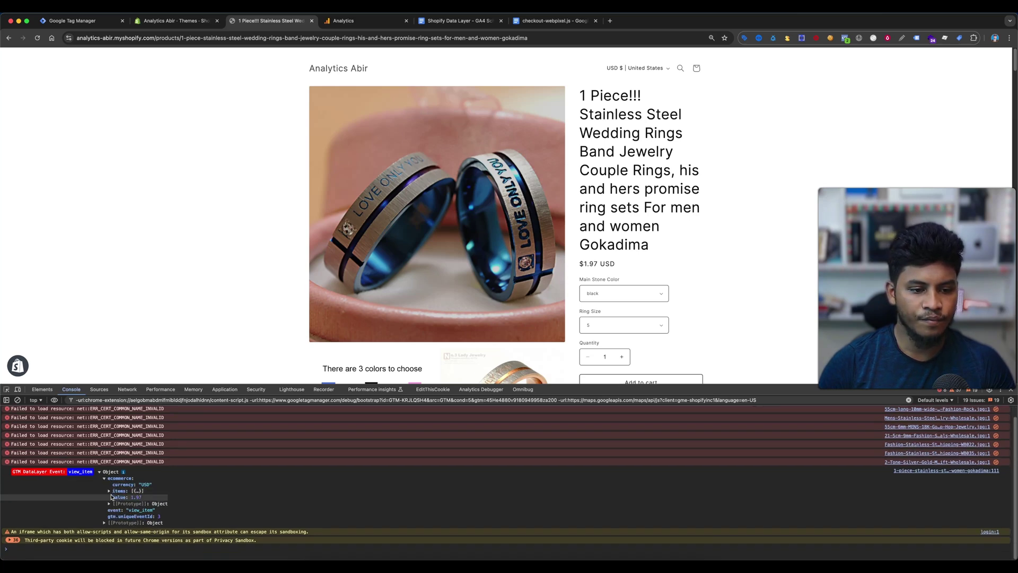
click(132, 492)
click(116, 498)
scroll(138, 480, up, 2)
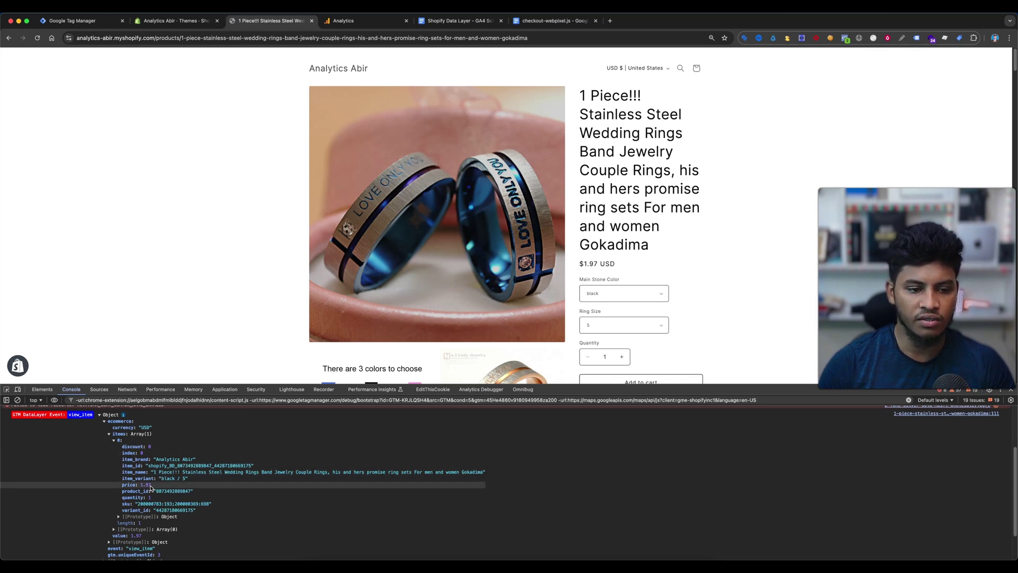
drag(153, 498, 154, 512)
click(114, 507)
scroll(692, 302, down, 3)
click(693, 307)
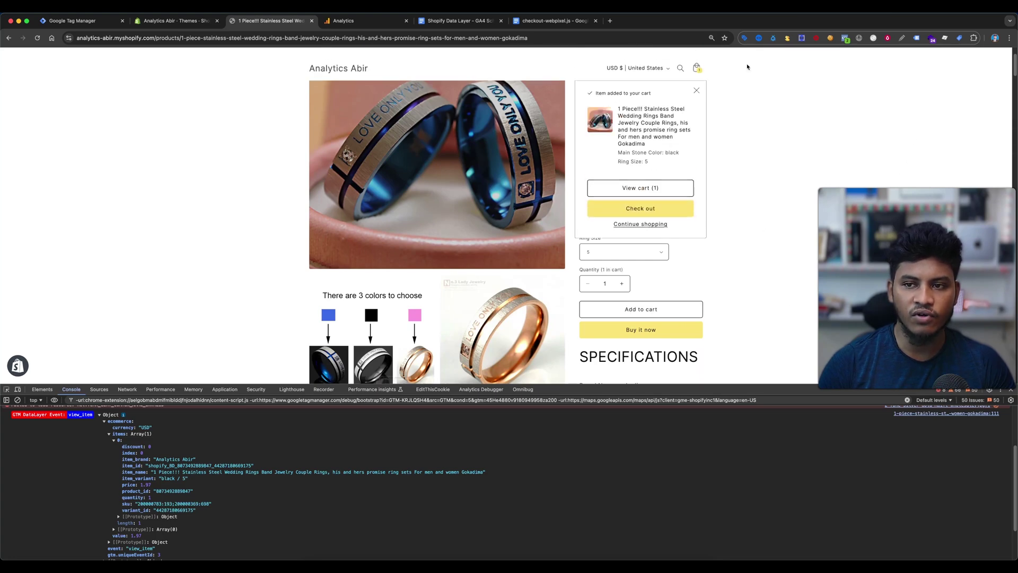
click(945, 40)
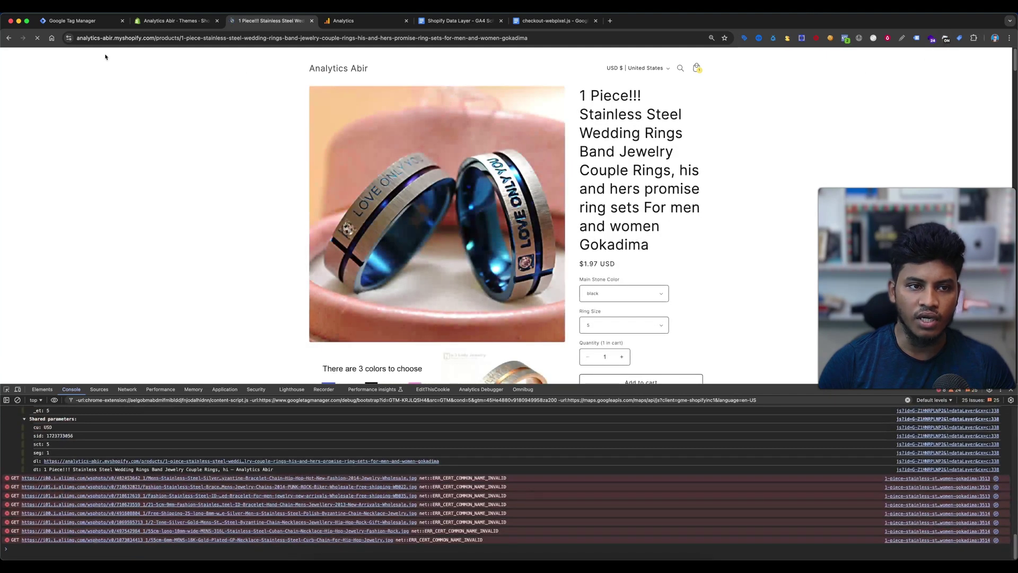
Step: Close GTM's install-code dialog and review the Triggers and Variables lists before returning to Tags
click(106, 21)
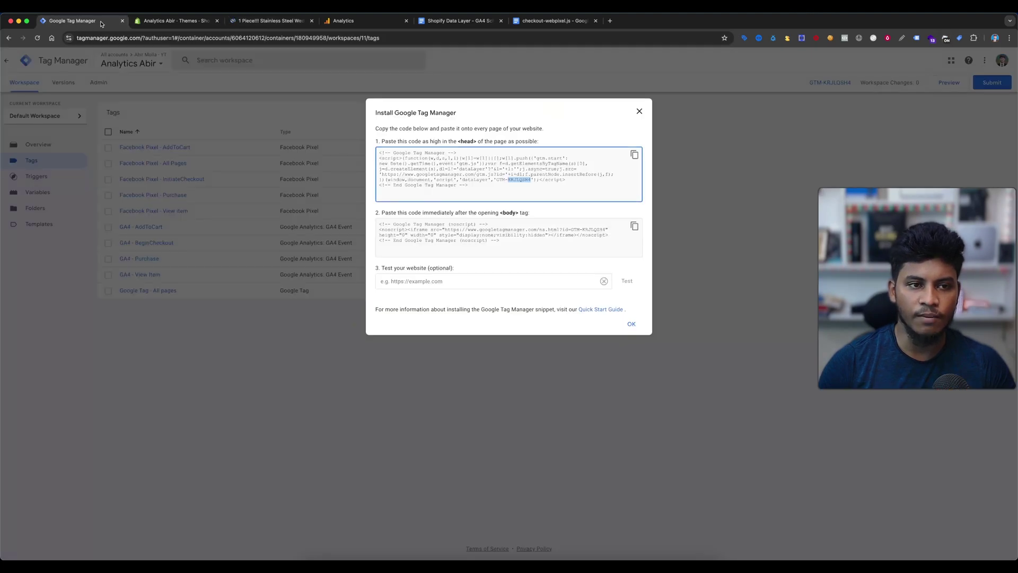
click(639, 110)
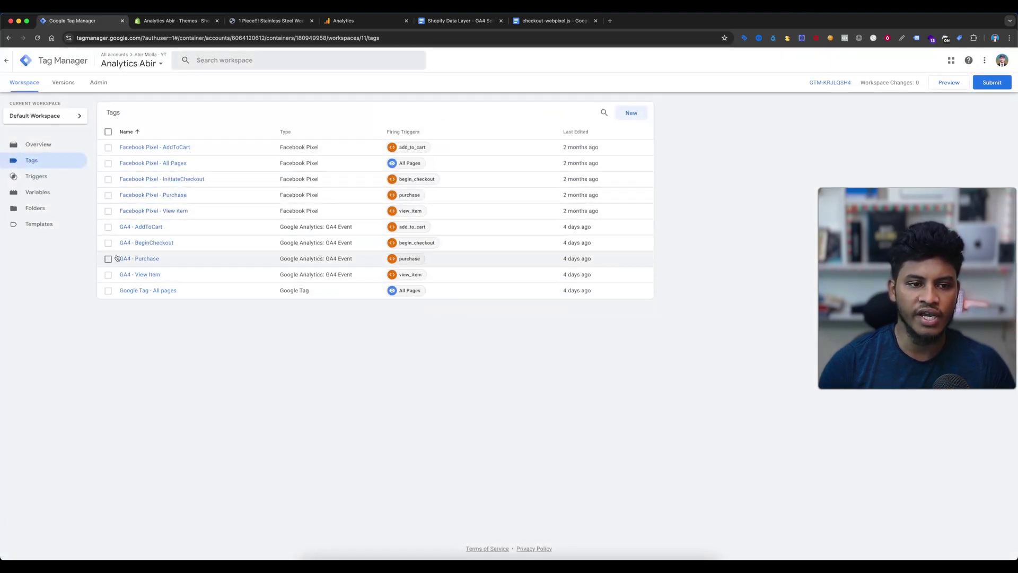
click(37, 177)
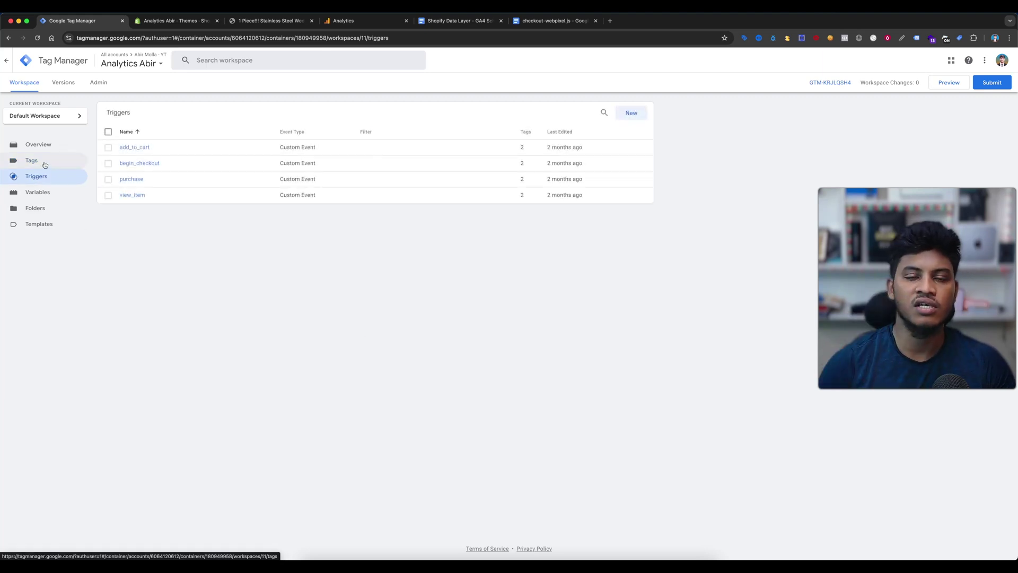
click(57, 194)
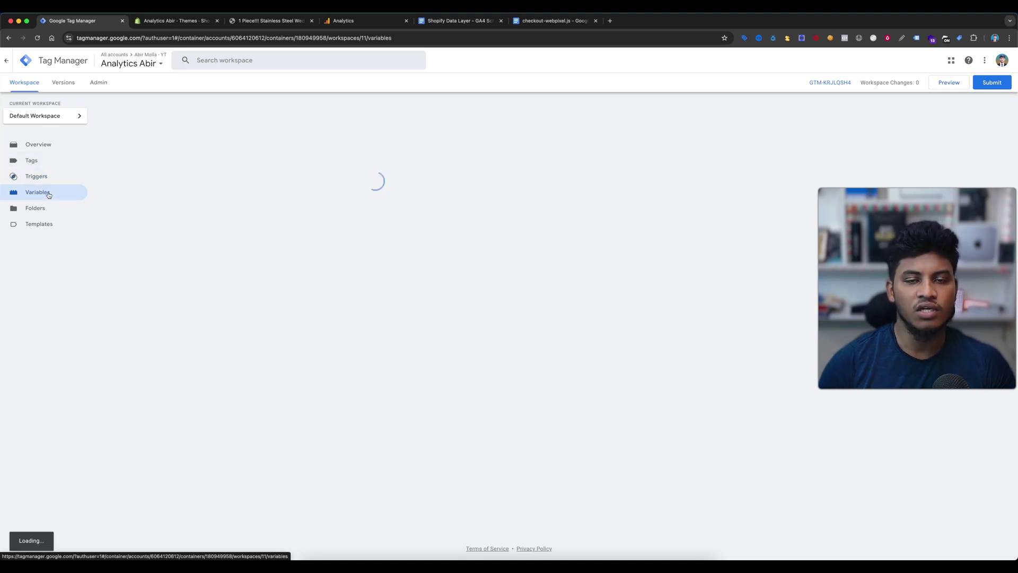
scroll(159, 281, down, 3)
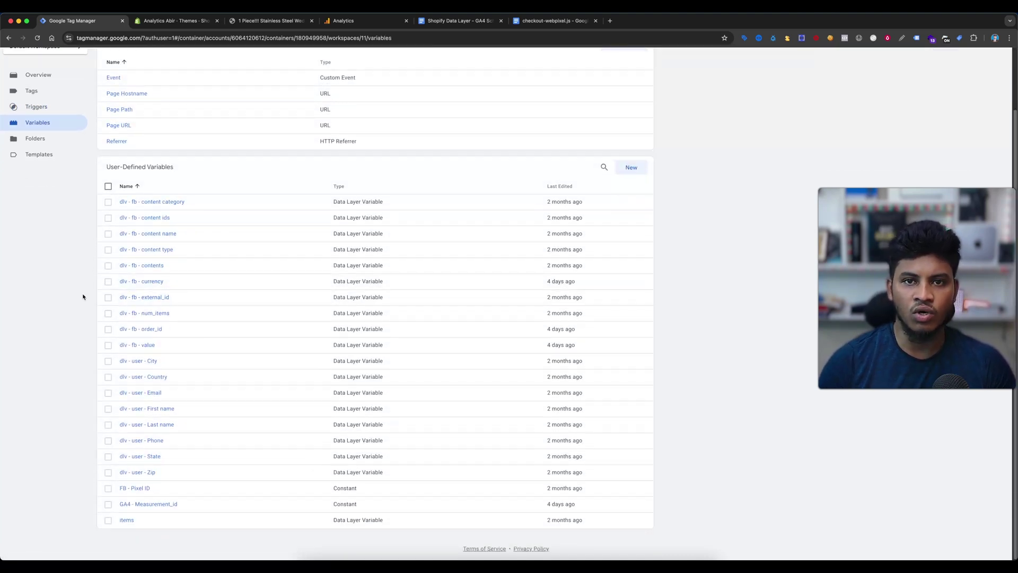
scroll(82, 297, up, 3)
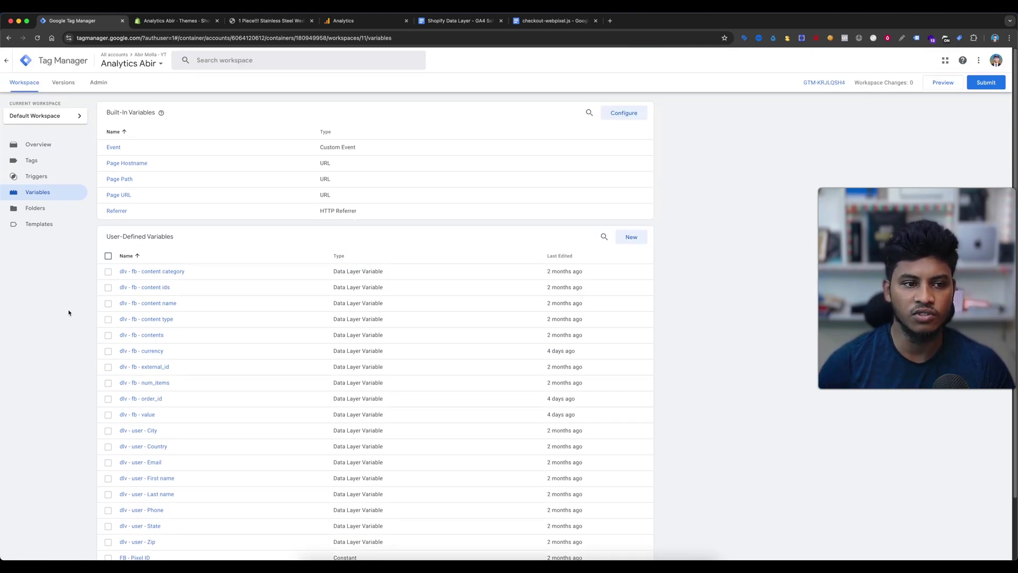
click(32, 161)
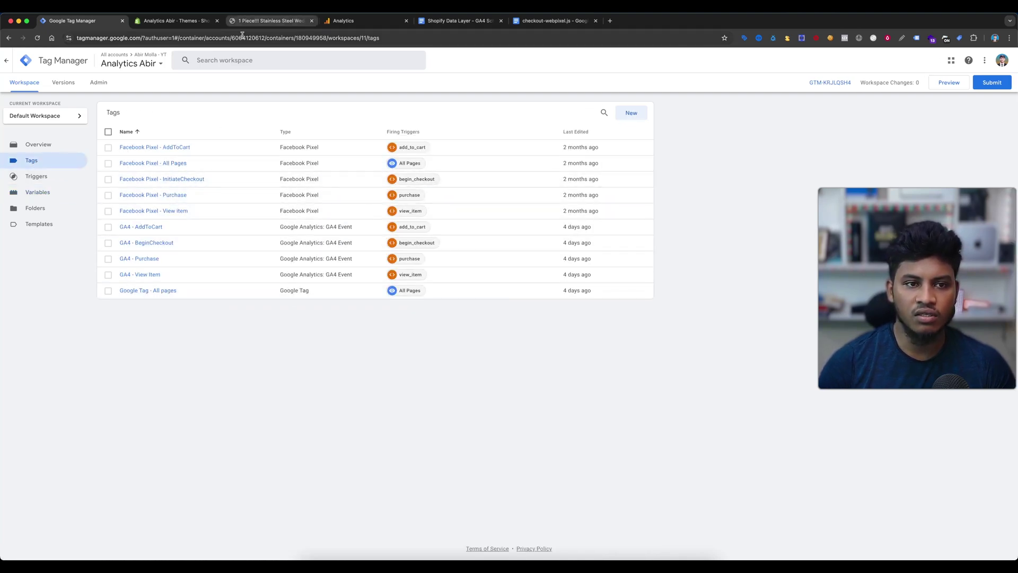
Step: Add the ring to the cart and check out, autofilling a Bangladesh delivery address
key(ctrl+Tab)
key(ctrl+Tab)
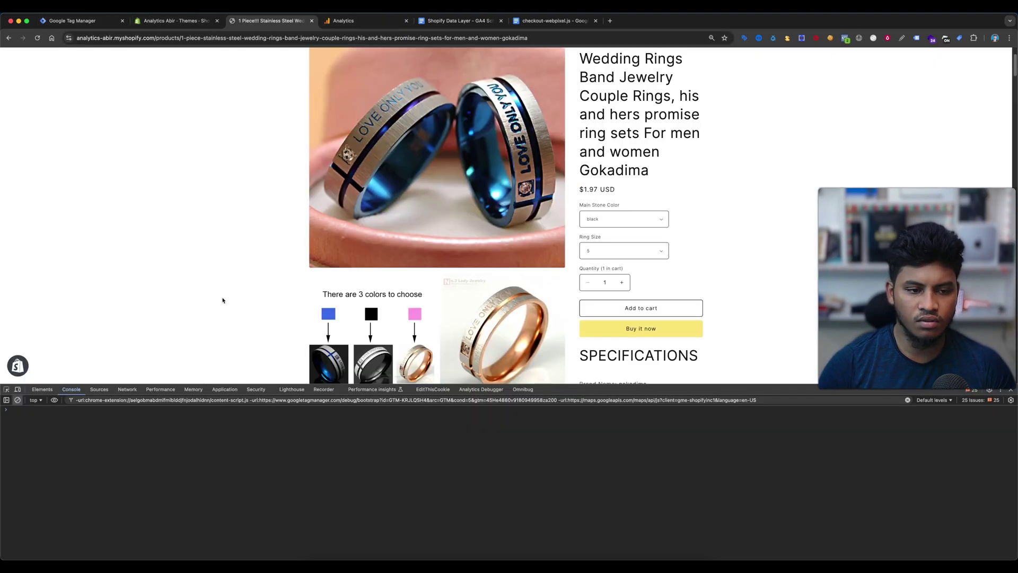
click(638, 310)
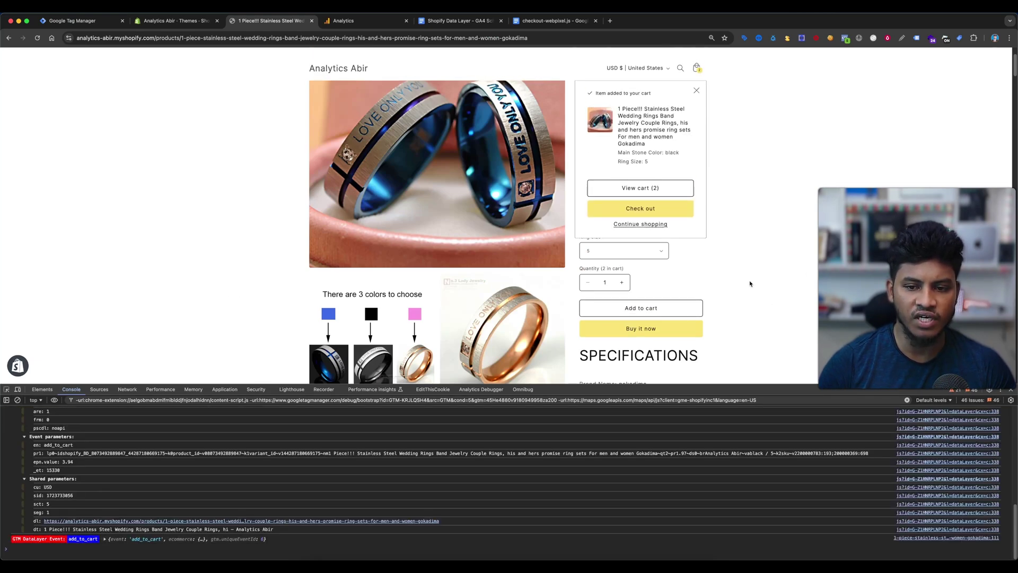
click(644, 210)
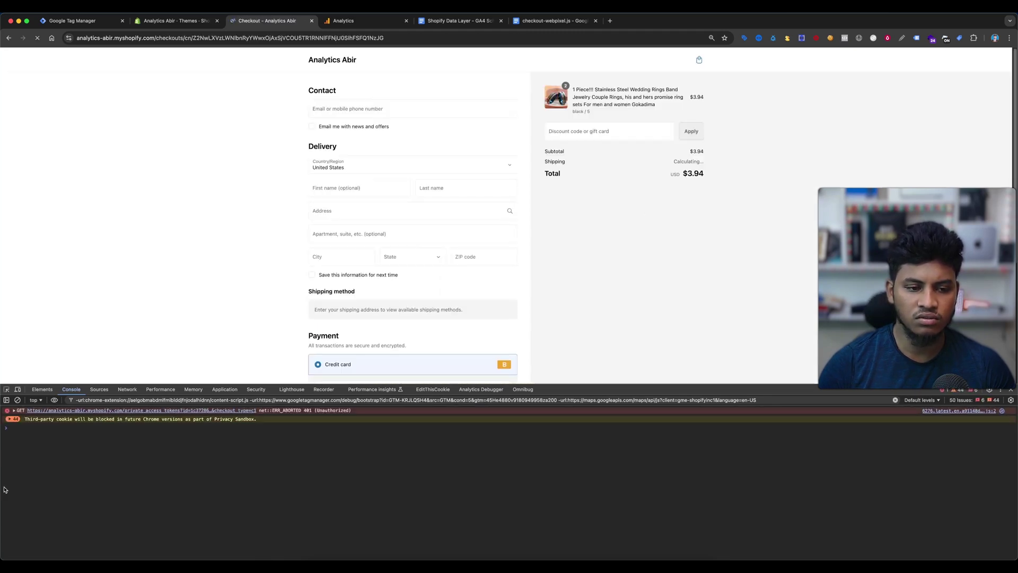
click(371, 165)
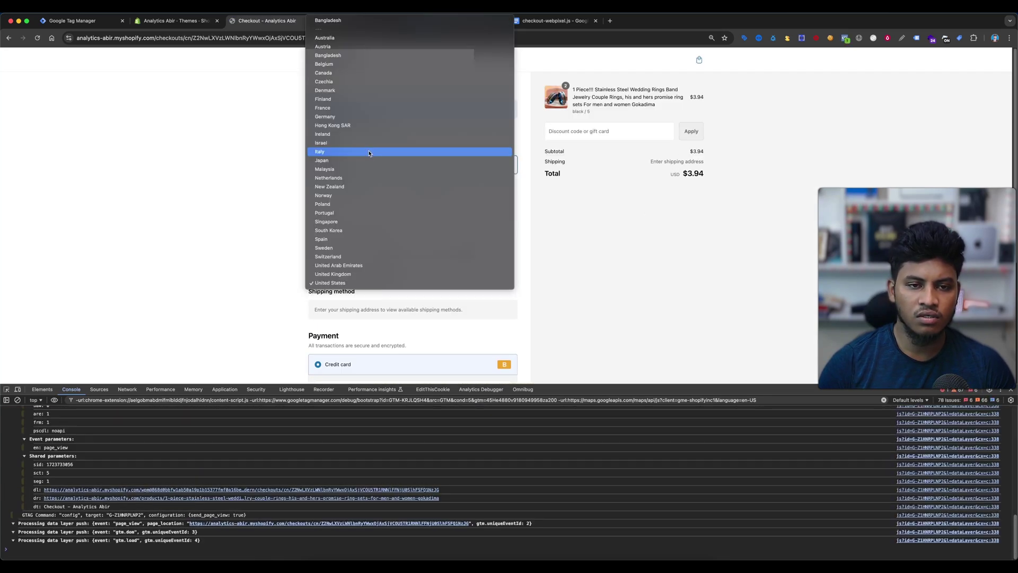
click(356, 56)
click(345, 189)
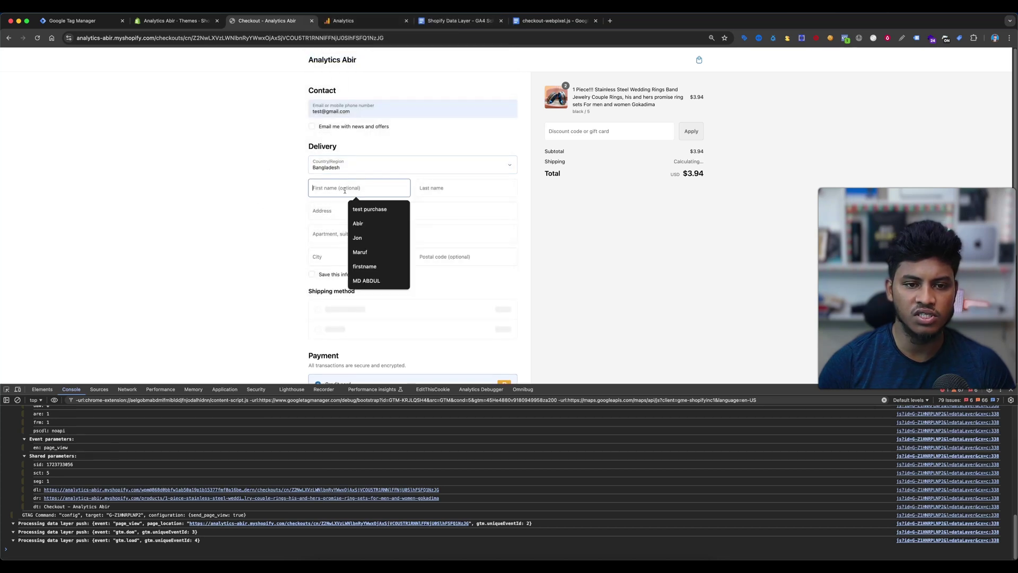
click(365, 223)
scroll(629, 290, down, 3)
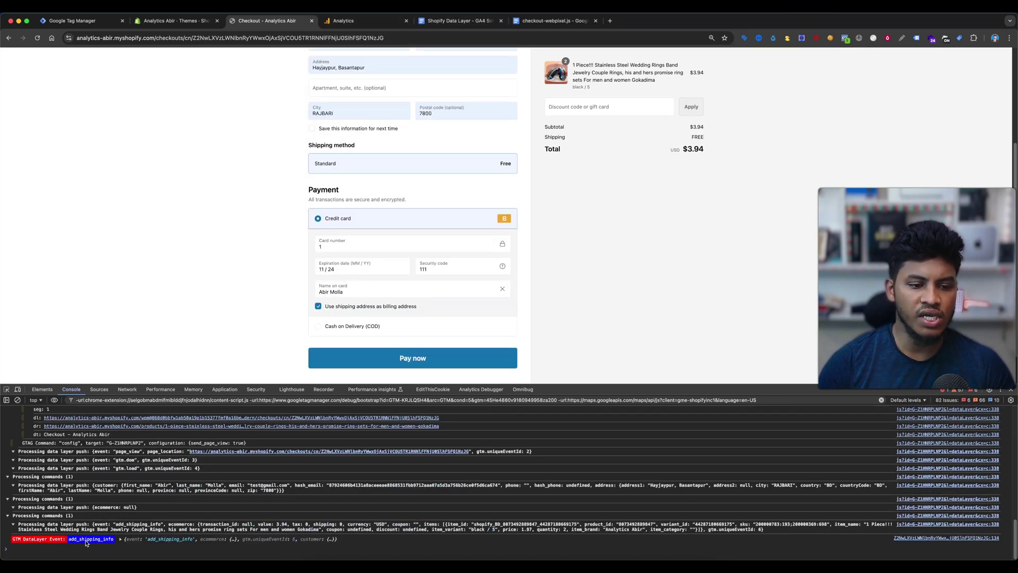
Step: Expand the console's add_shipping_info event to review its ecommerce and customer data
click(120, 539)
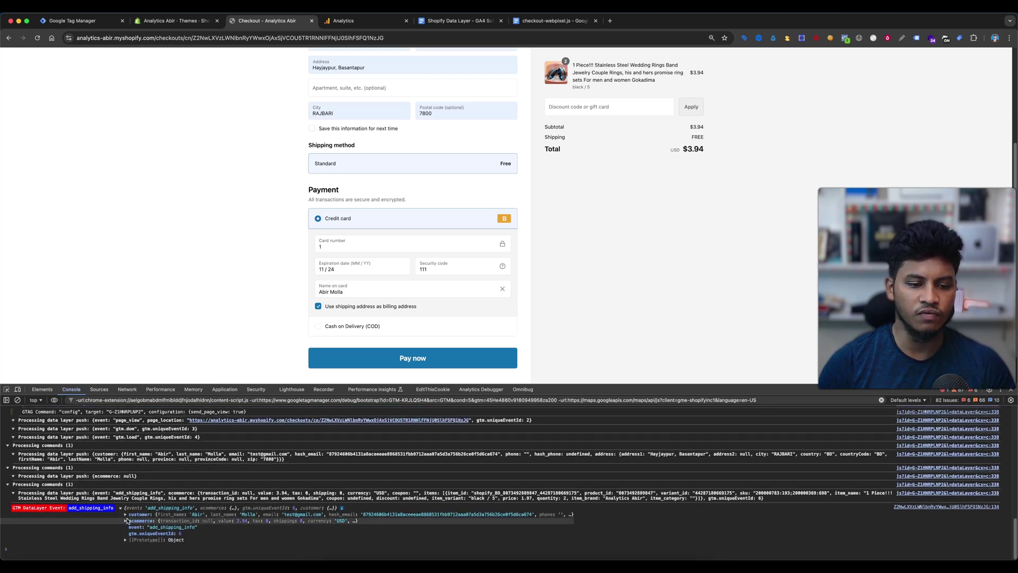
click(126, 521)
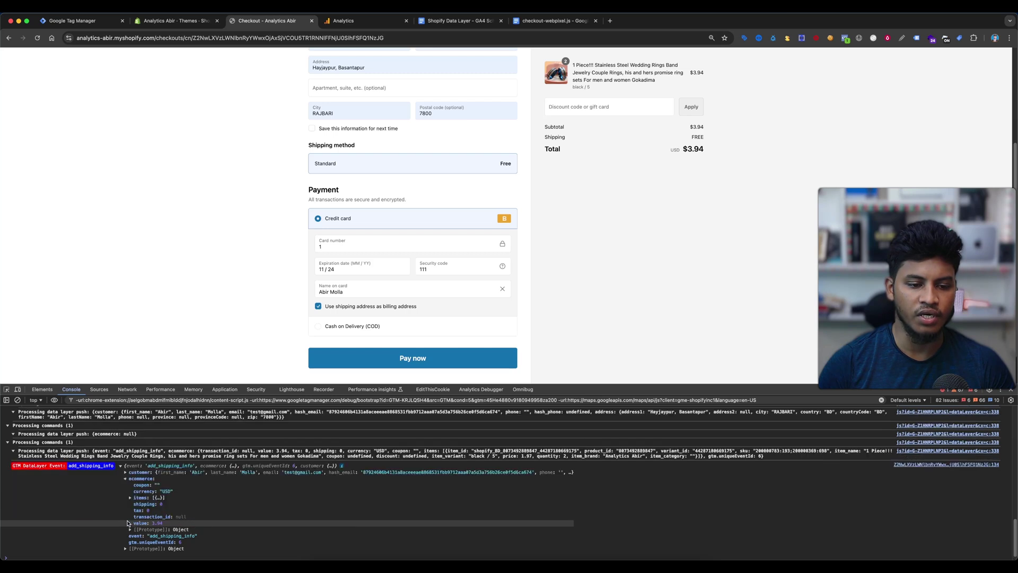
click(125, 472)
scroll(156, 471, up, 2)
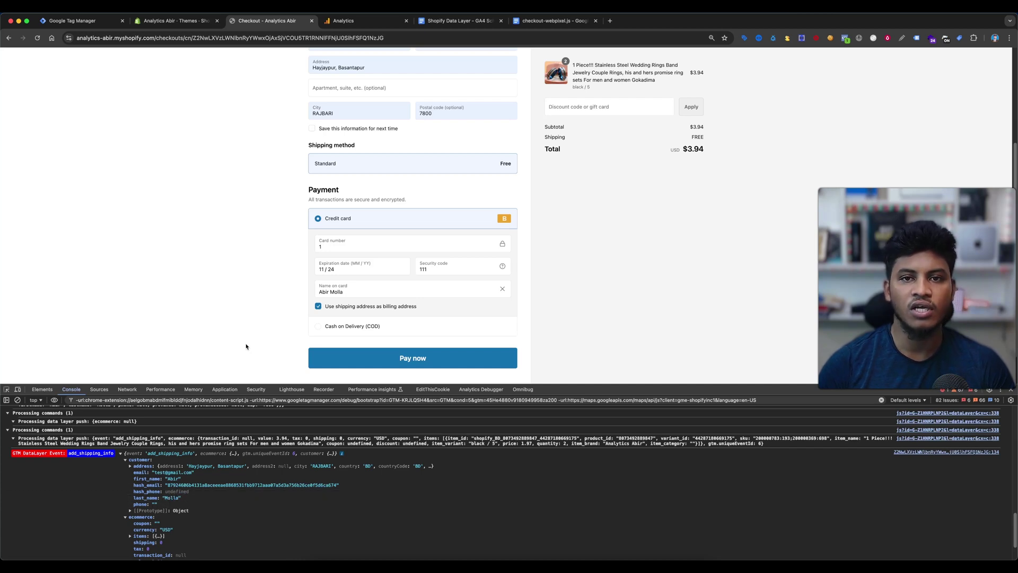
scroll(242, 349, up, 3)
scroll(230, 270, down, 4)
Step: Place the order, then expand the console's purchase event: customer, ecommerce, items and item 0
click(416, 320)
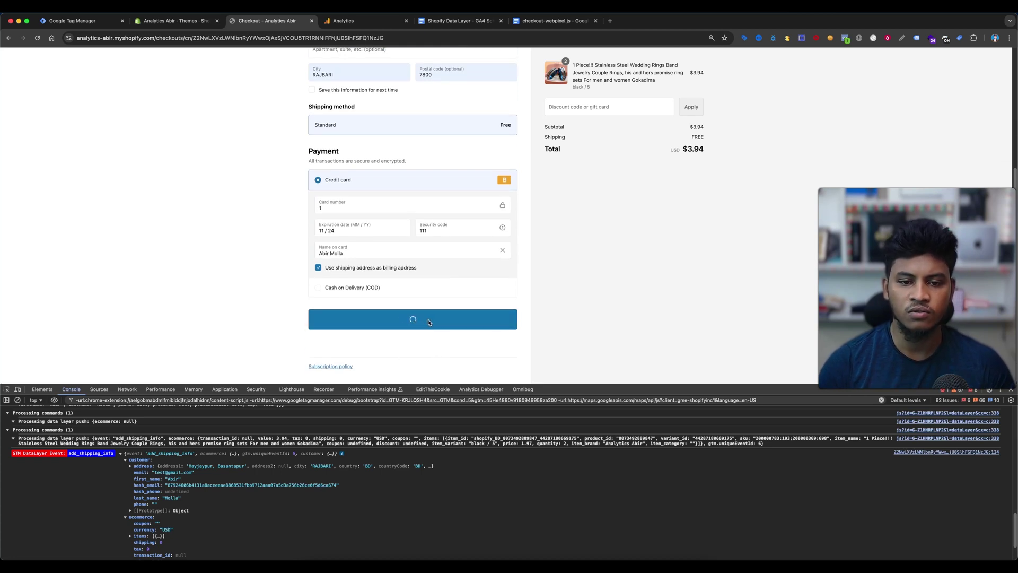
scroll(279, 455, down, 2)
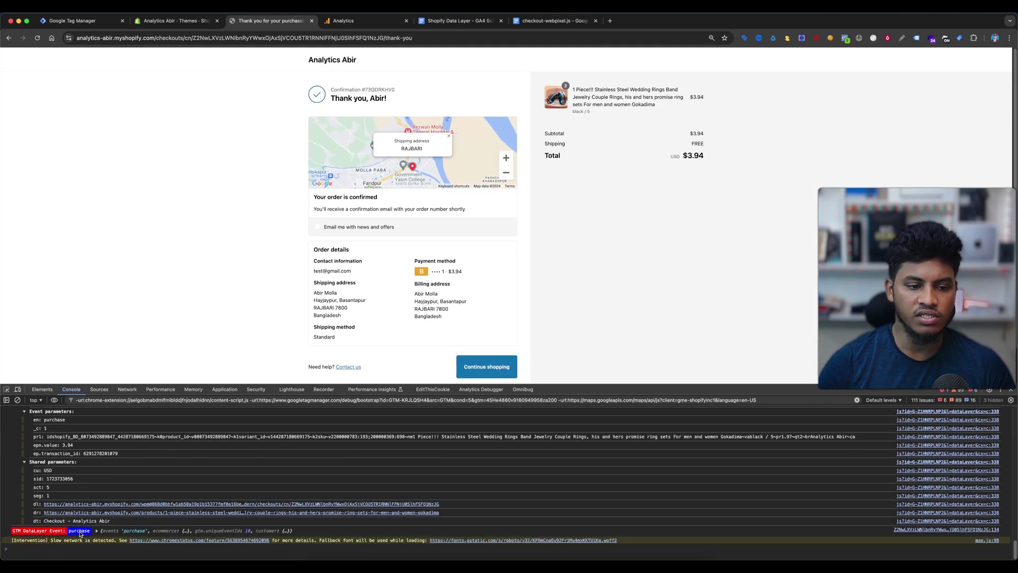
click(97, 531)
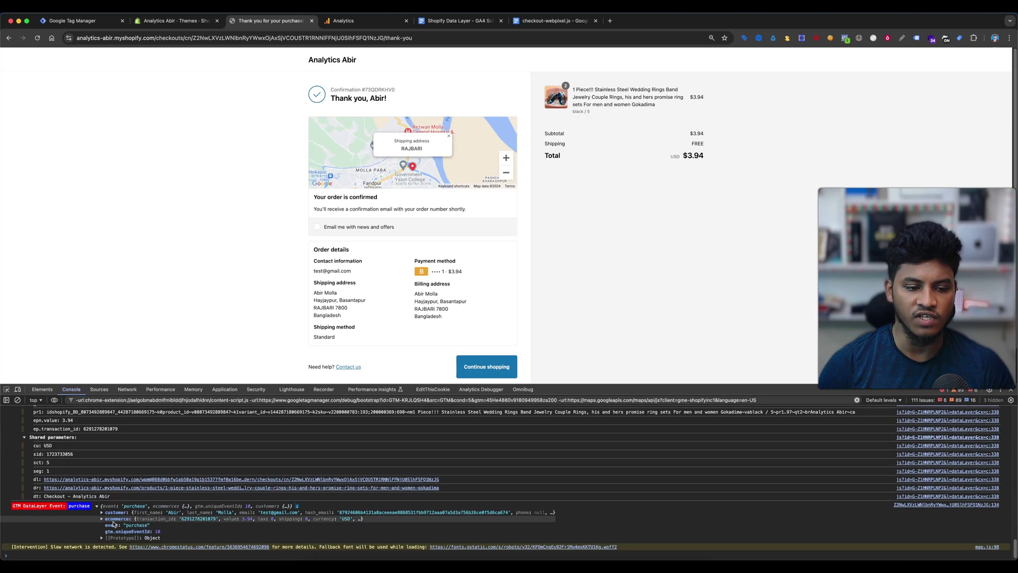
click(104, 506)
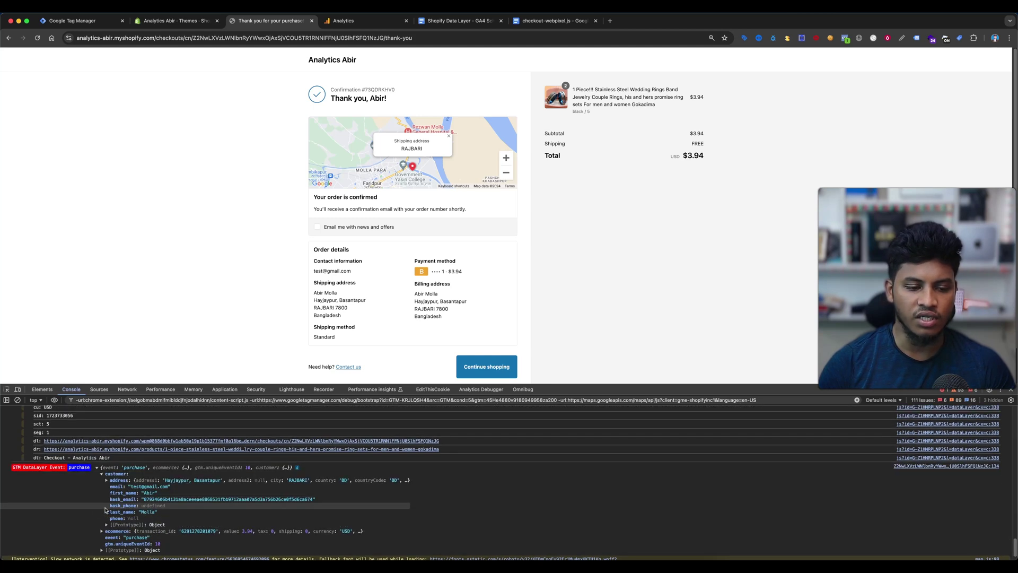
scroll(169, 504, down, 2)
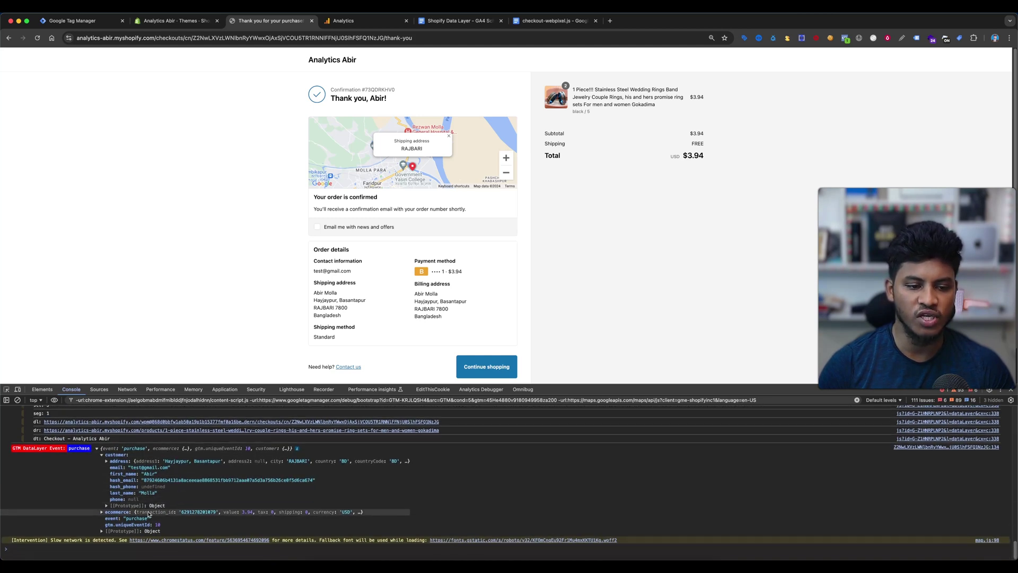
click(169, 486)
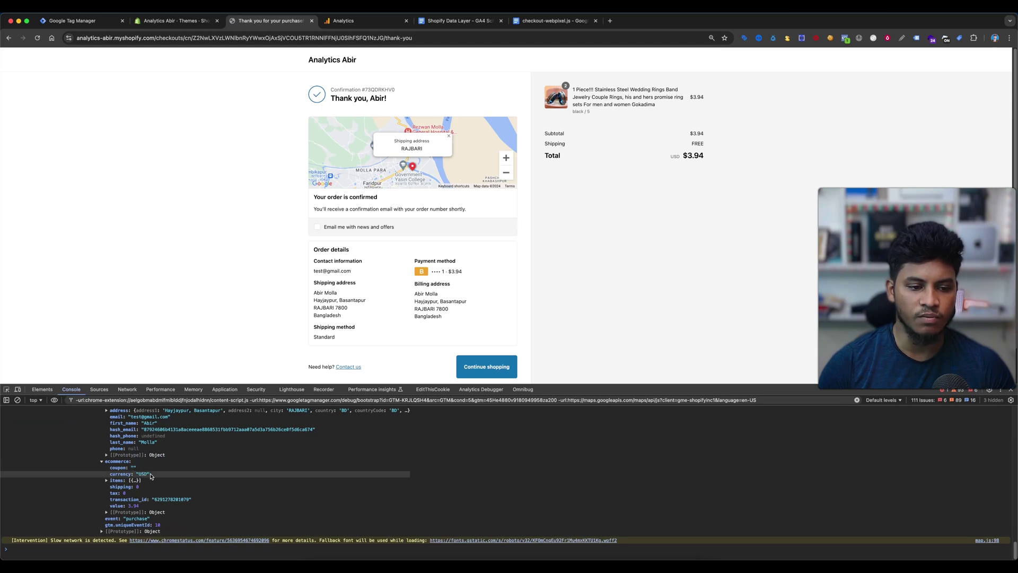
click(130, 480)
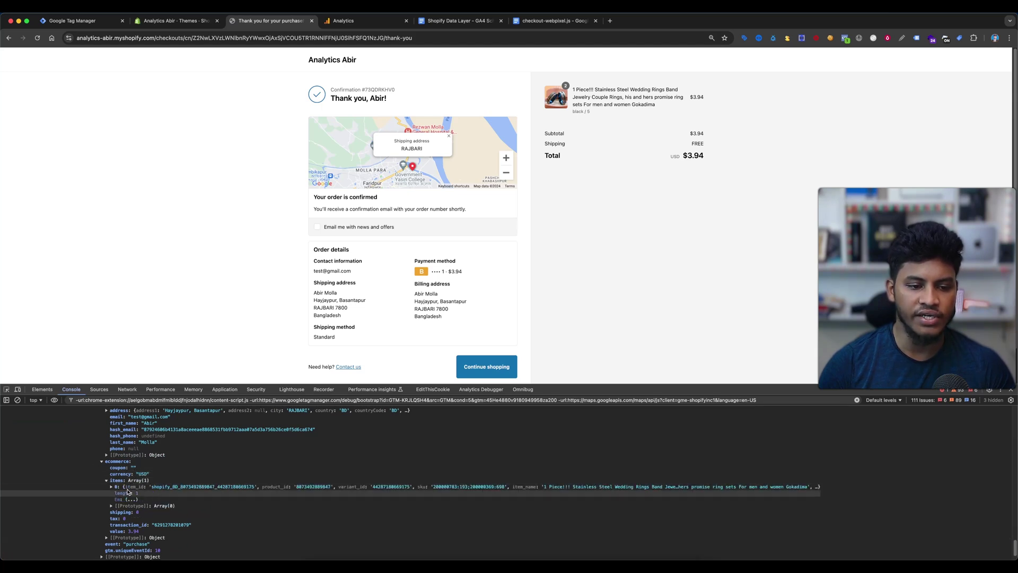
click(141, 488)
scroll(143, 490, down, 4)
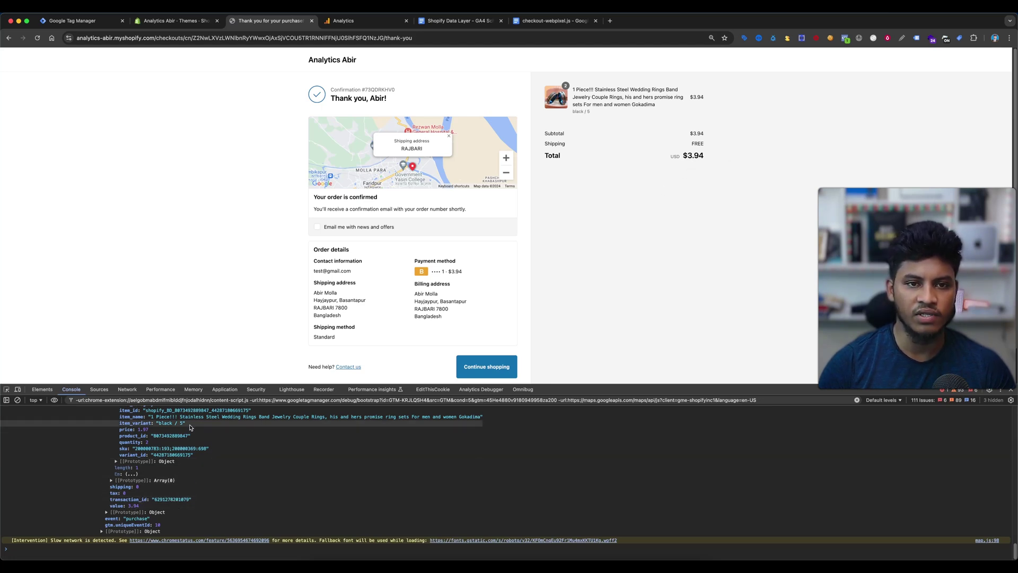
Step: In DebugView, open the add_to_cart event and inspect its wedding ring item details
click(357, 20)
scroll(355, 338, up, 5)
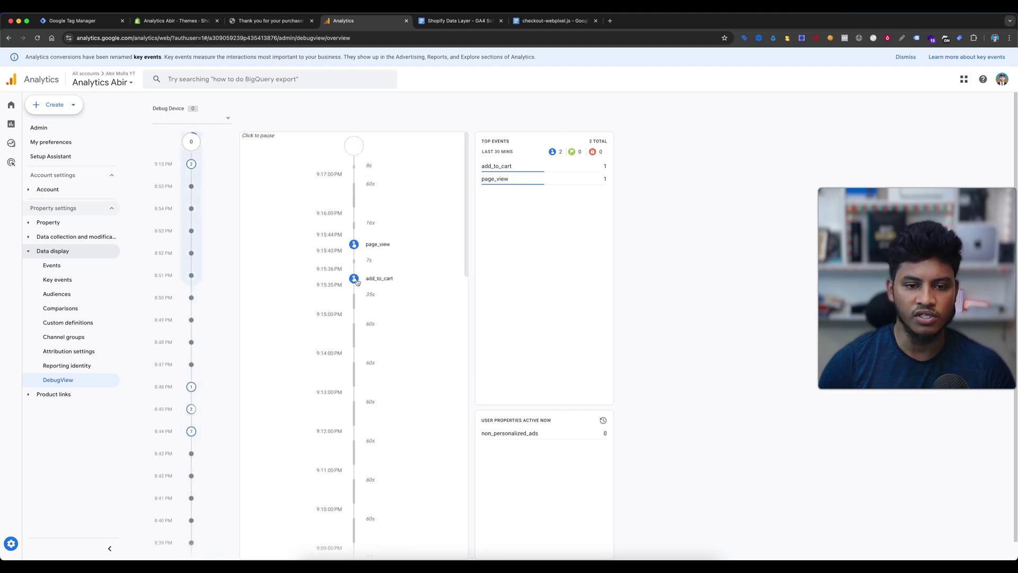
click(354, 279)
click(447, 169)
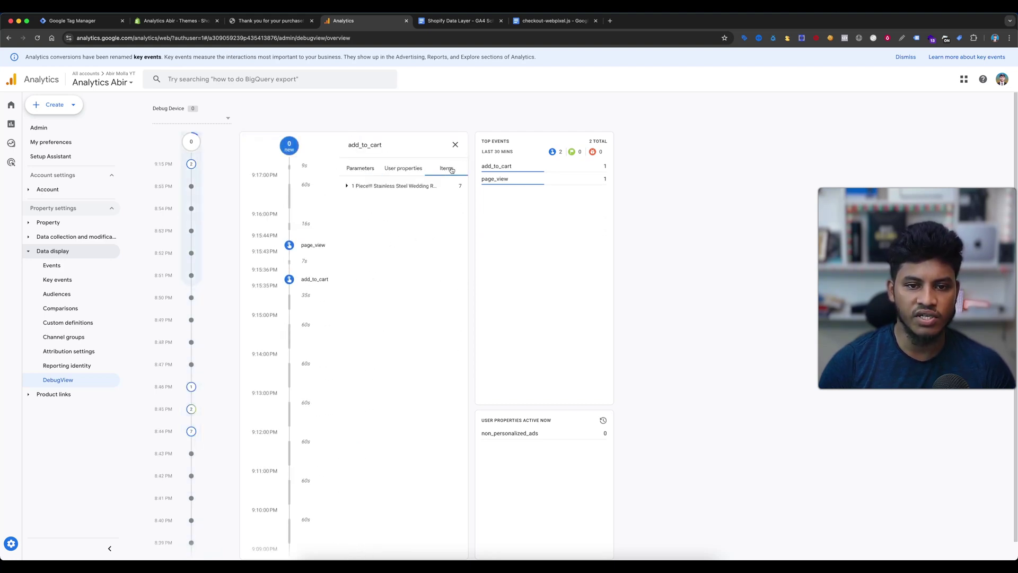
click(413, 186)
drag(351, 202, 380, 302)
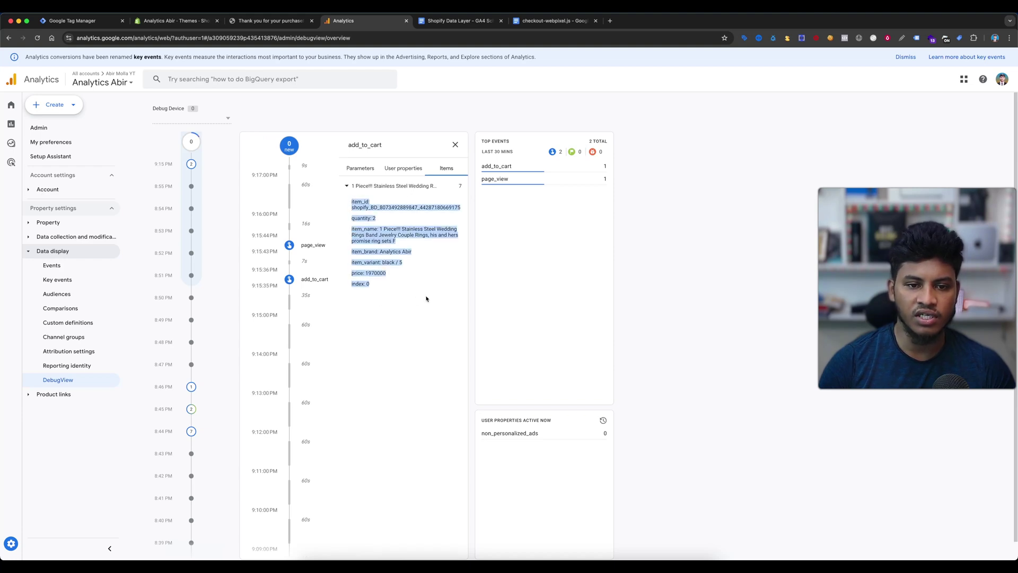
Step: Check the add_to_cart value parameter of 3.94 and close the event details
click(360, 168)
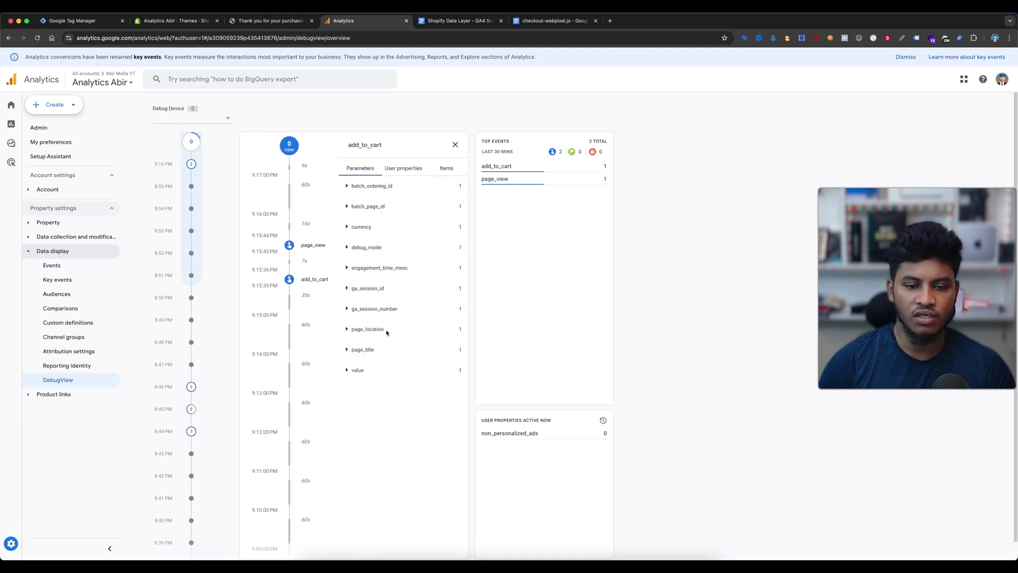
click(371, 369)
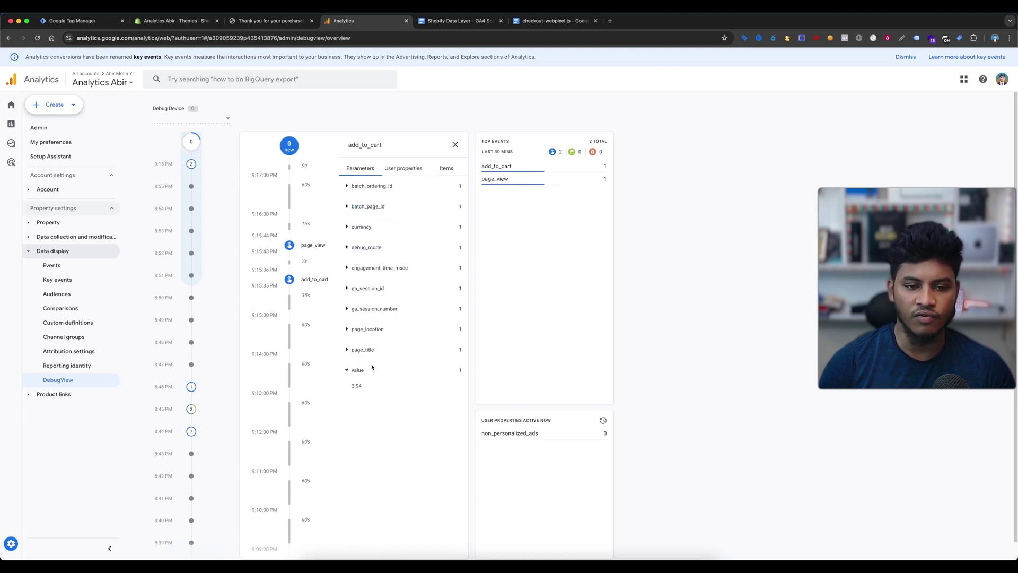
click(455, 144)
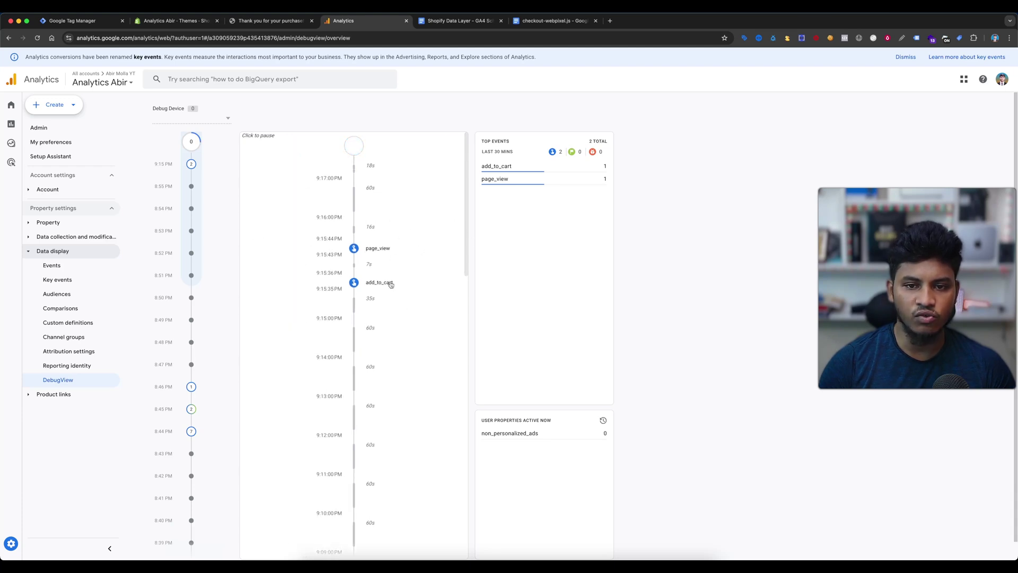
scroll(393, 276, down, 15)
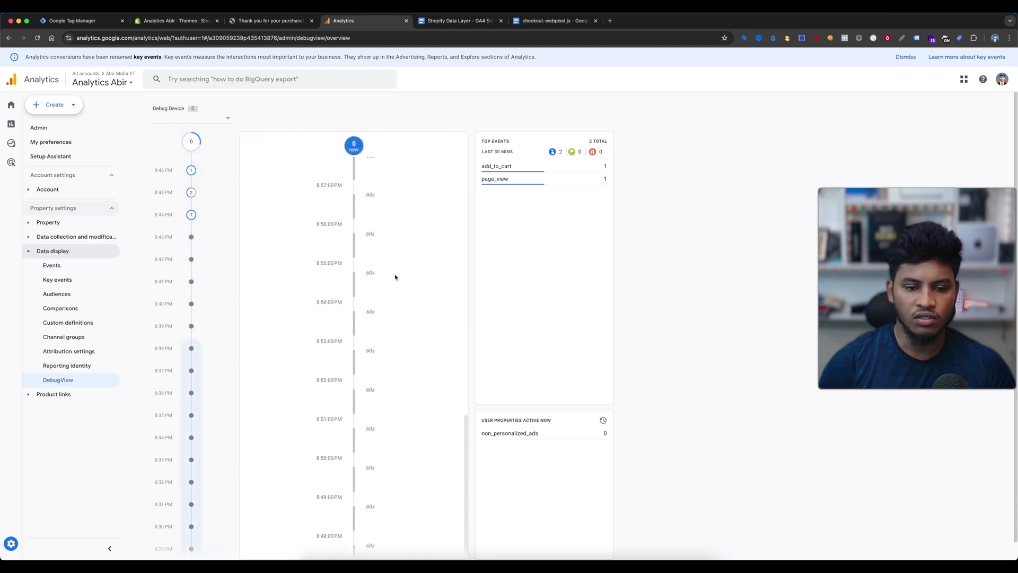
scroll(395, 277, down, 1)
scroll(397, 281, up, 15)
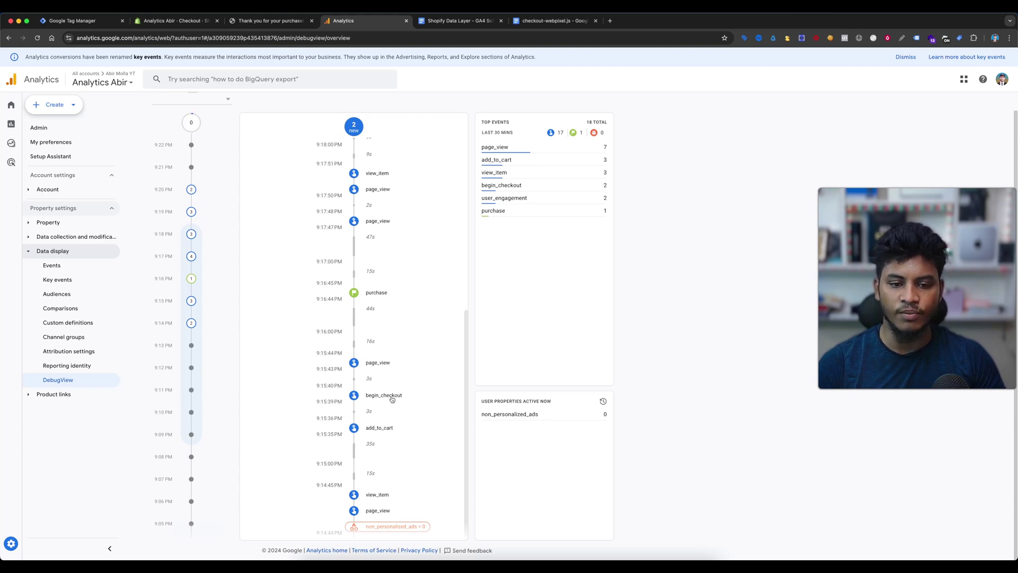
Step: Open the purchase event in DebugView and inspect the purchased ring item's details
click(353, 293)
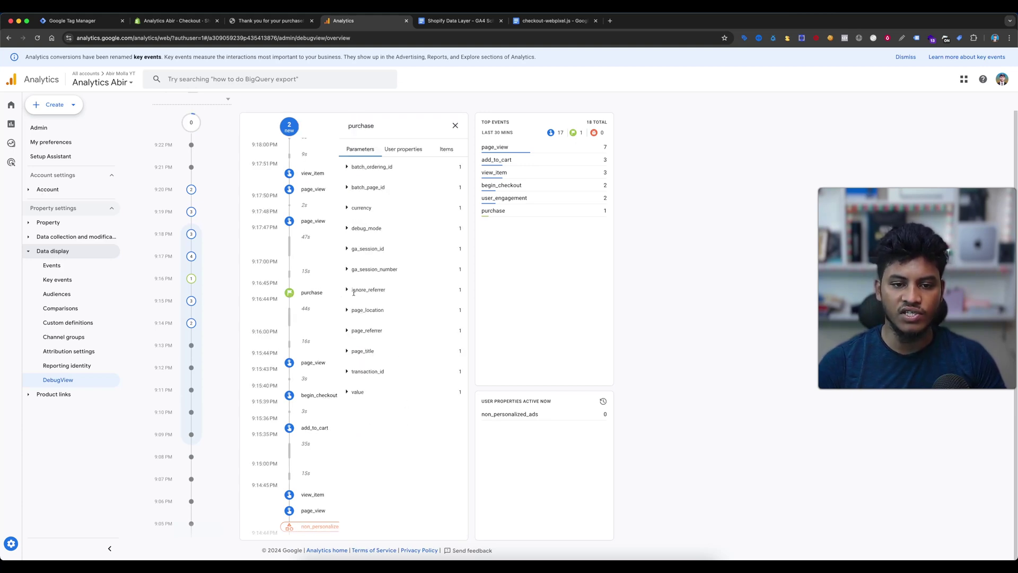
click(446, 149)
click(412, 168)
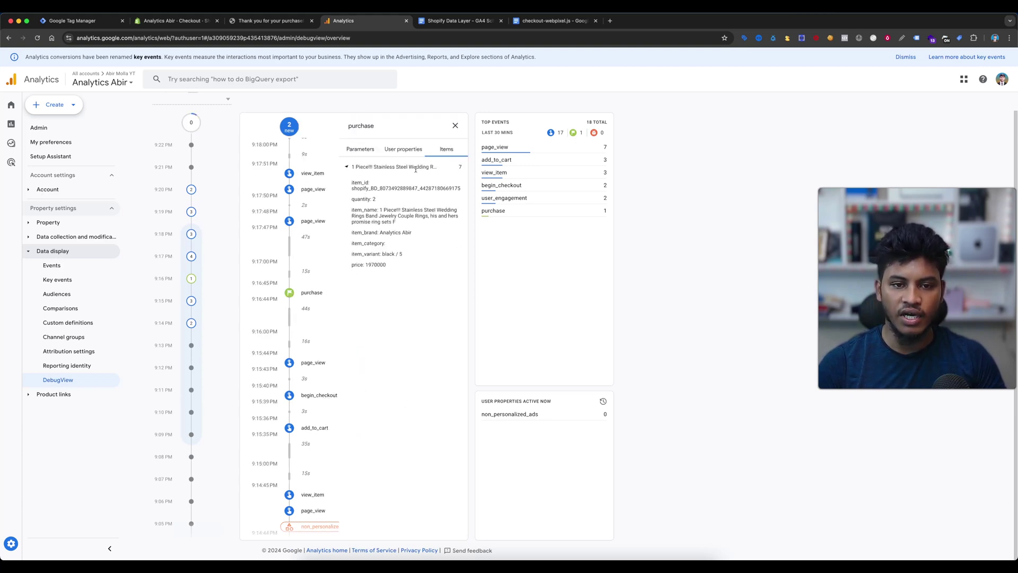
drag(356, 182, 397, 308)
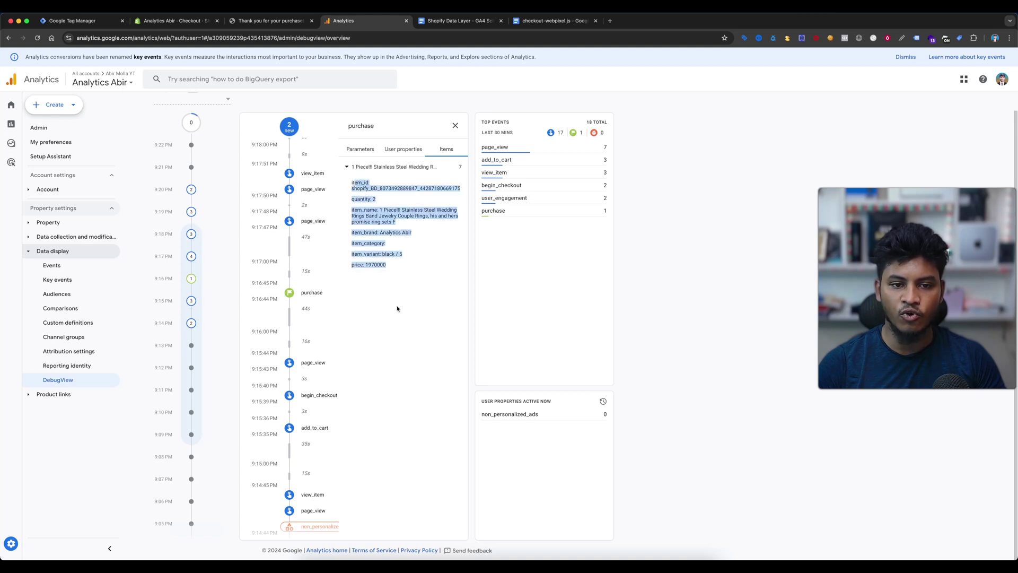
Step: Check the purchase event's value, transaction_id and USD currency parameters
click(366, 152)
click(357, 393)
click(375, 374)
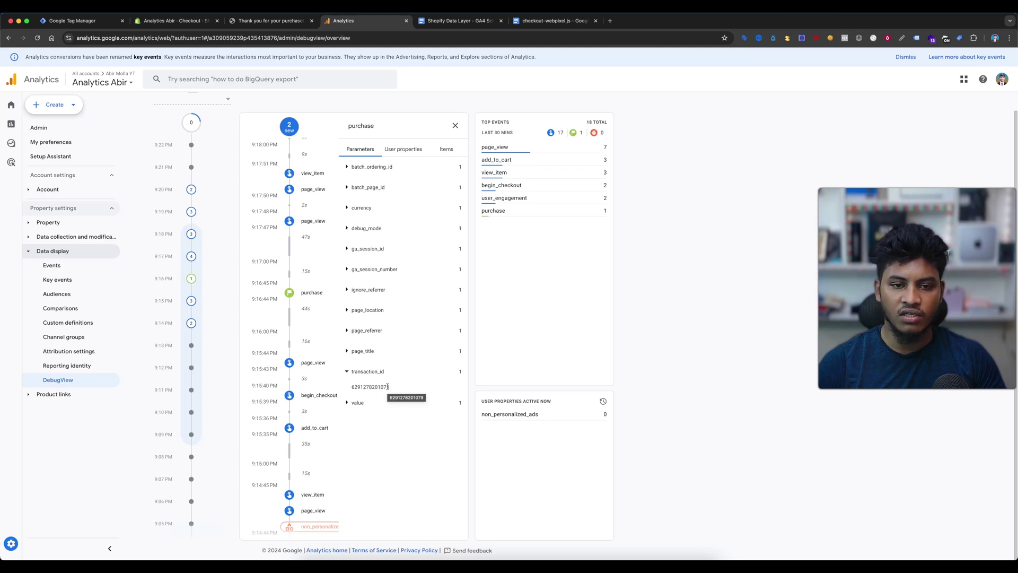
click(362, 210)
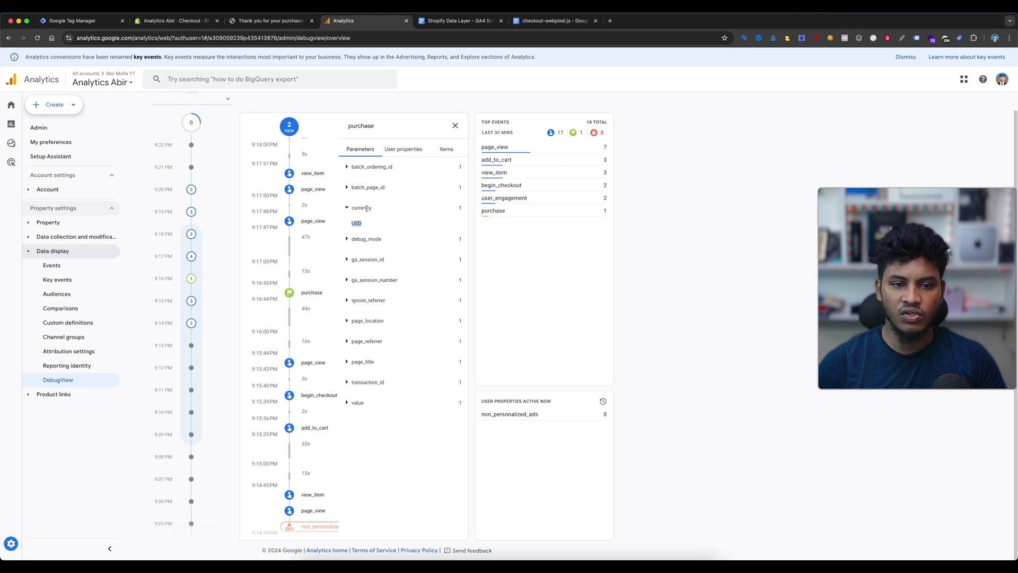
click(367, 208)
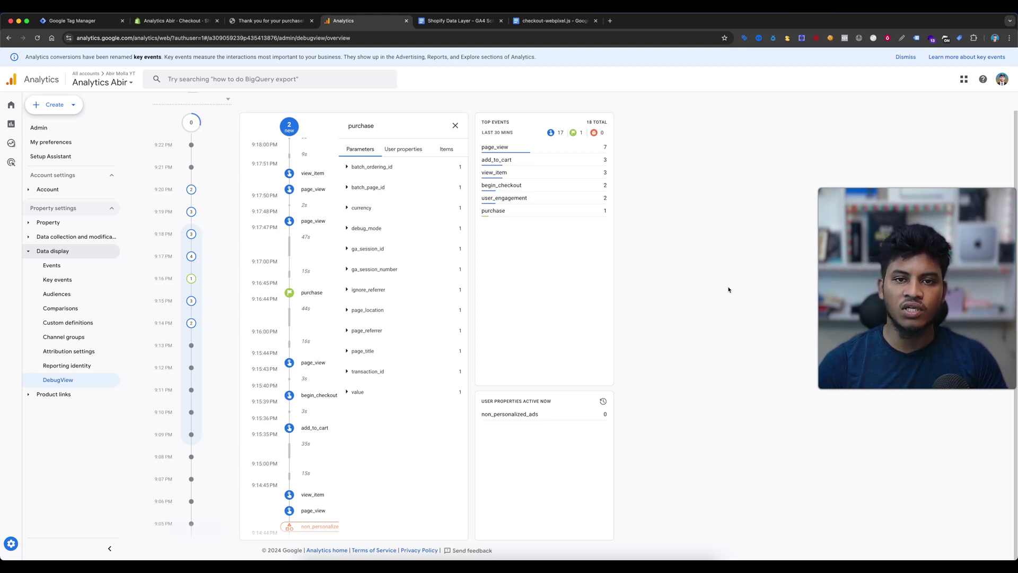
Step: Return to the Shopify admin's Settings > Checkout page with the order status additional scripts
key(super+2)
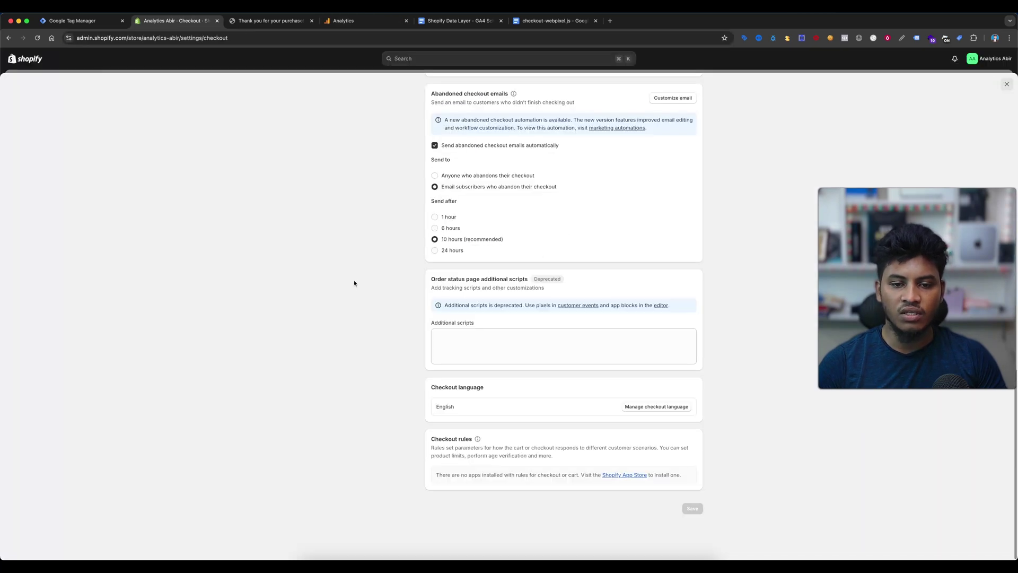